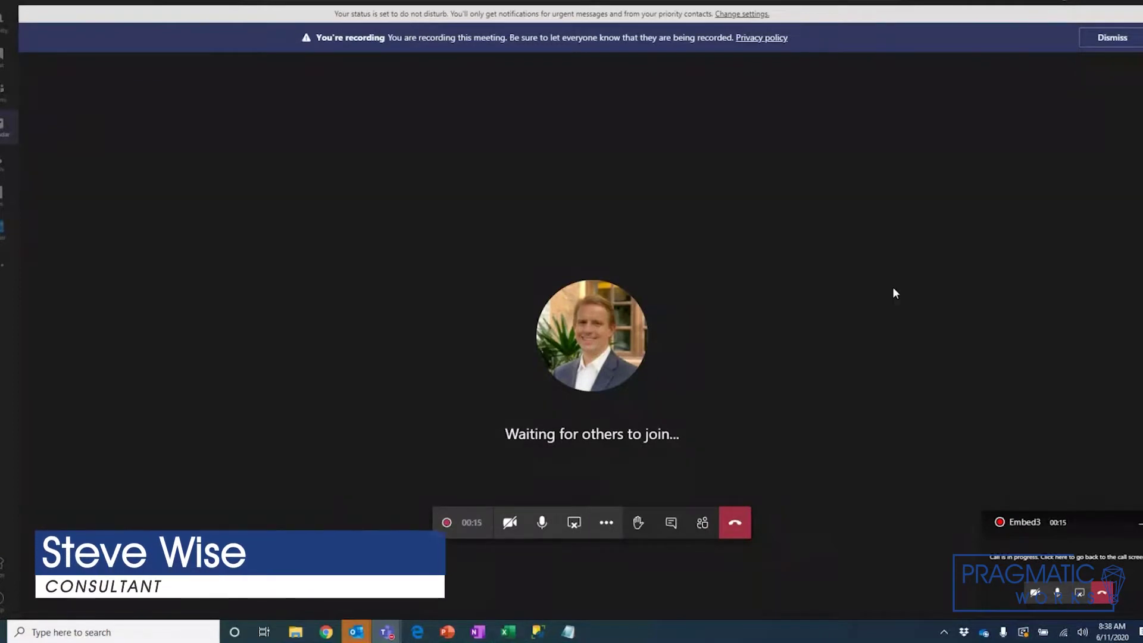
Dismiss the Outlook meeting reminder and the Teams call window, then scroll down the samples page.
{"action": "left_click", "coordinate": [1094, 1]}
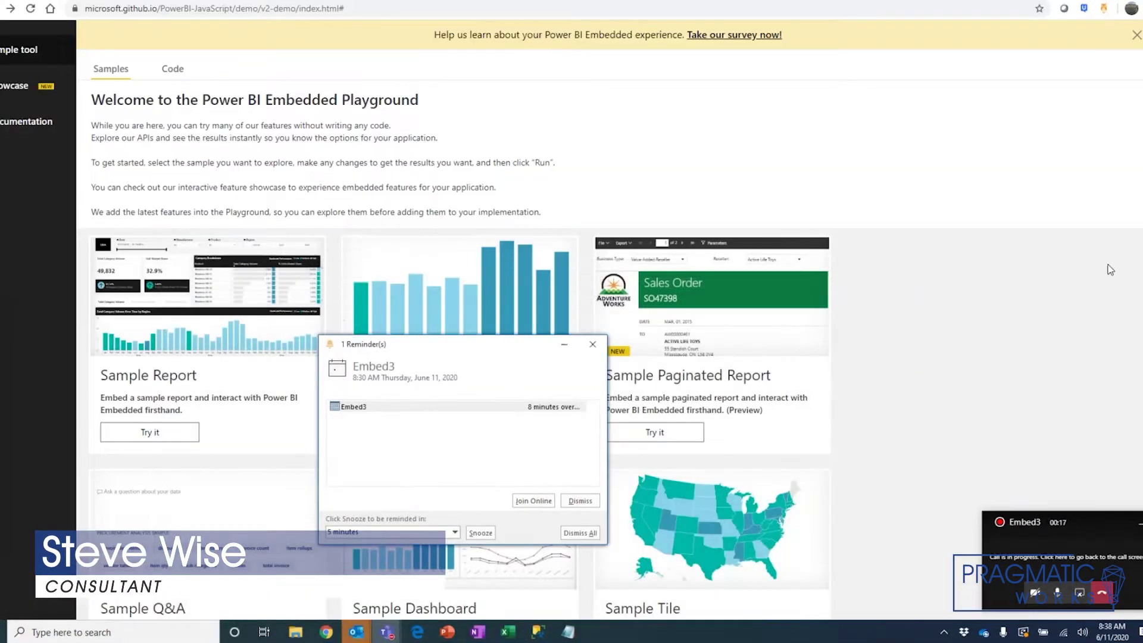
{"action": "left_click", "coordinate": [592, 355]}
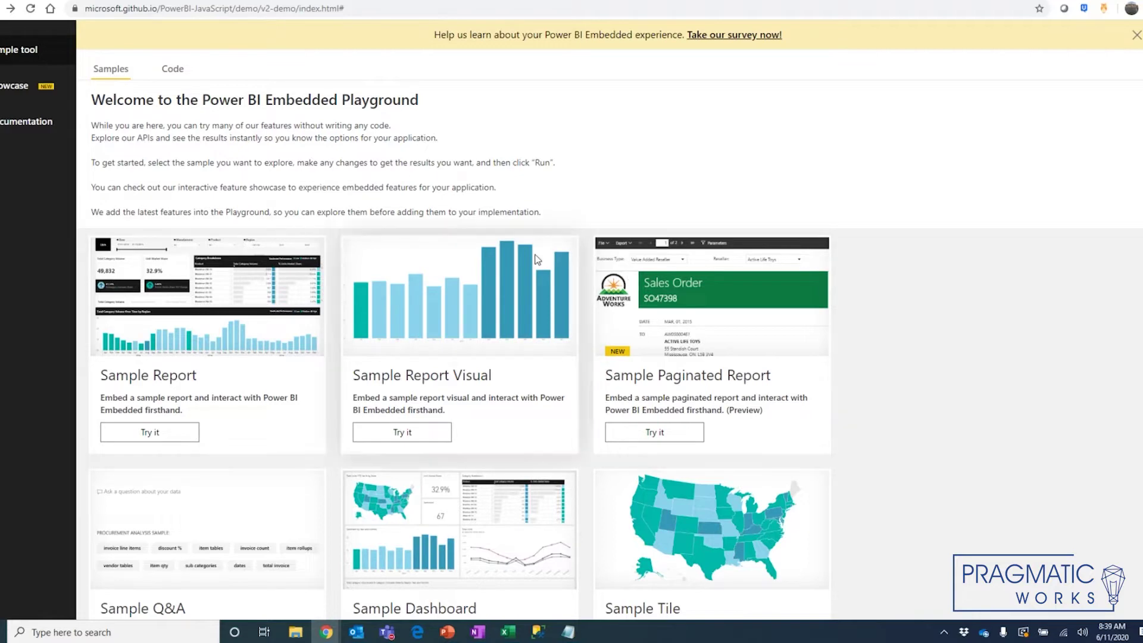
{"action": "scroll", "coordinate": [422, 376], "scroll_direction": "down", "scroll_amount": 1}
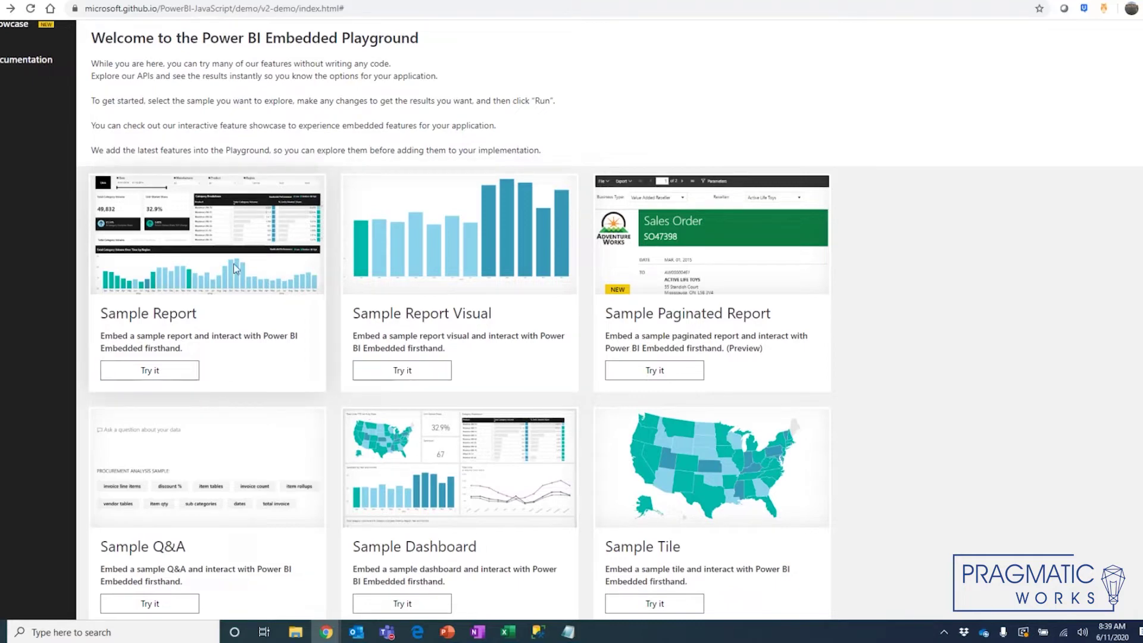
Embed the Sample Report by running its code, then show the Interact operations.
{"action": "left_click", "coordinate": [172, 378]}
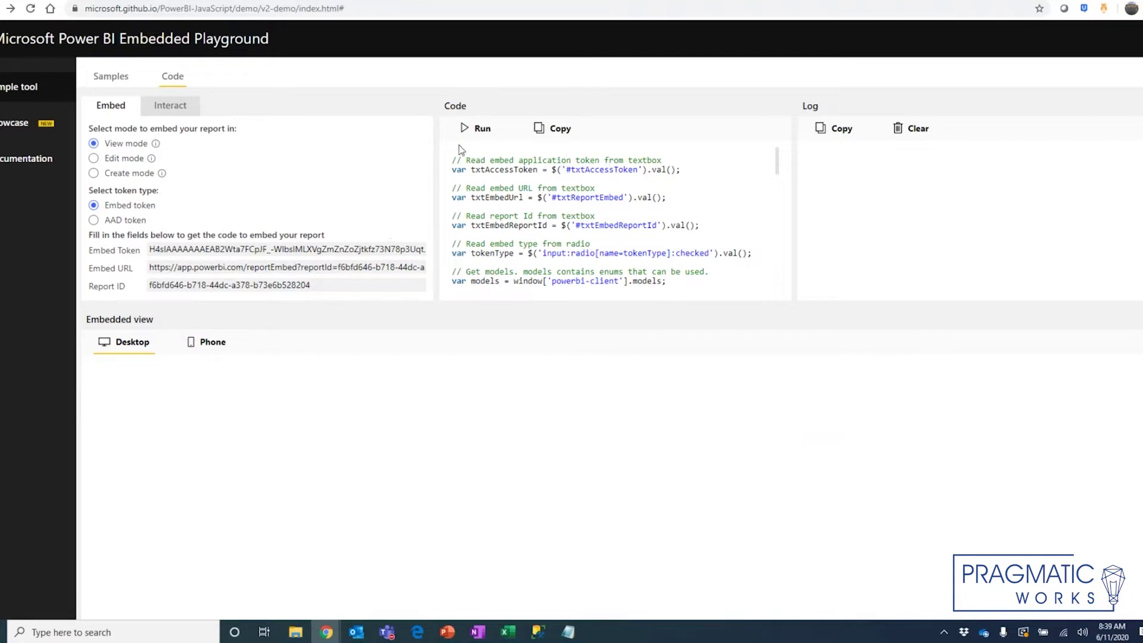
{"action": "left_click", "coordinate": [470, 129]}
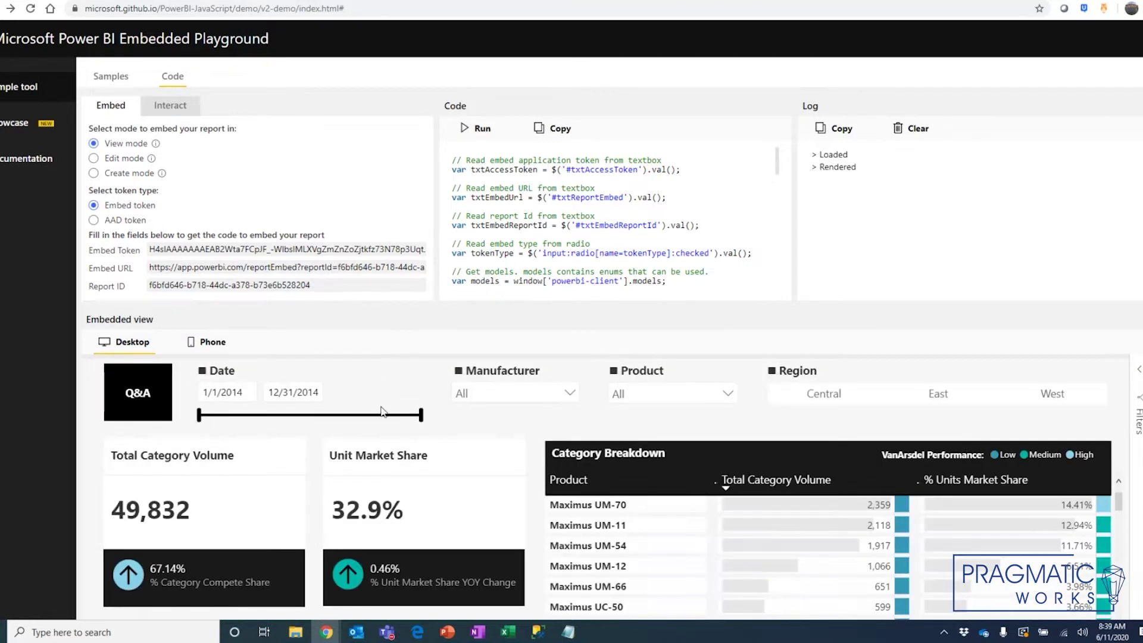
{"action": "scroll", "coordinate": [381, 411], "scroll_direction": "down", "scroll_amount": 3}
{"action": "scroll", "coordinate": [358, 345], "scroll_direction": "up", "scroll_amount": 1}
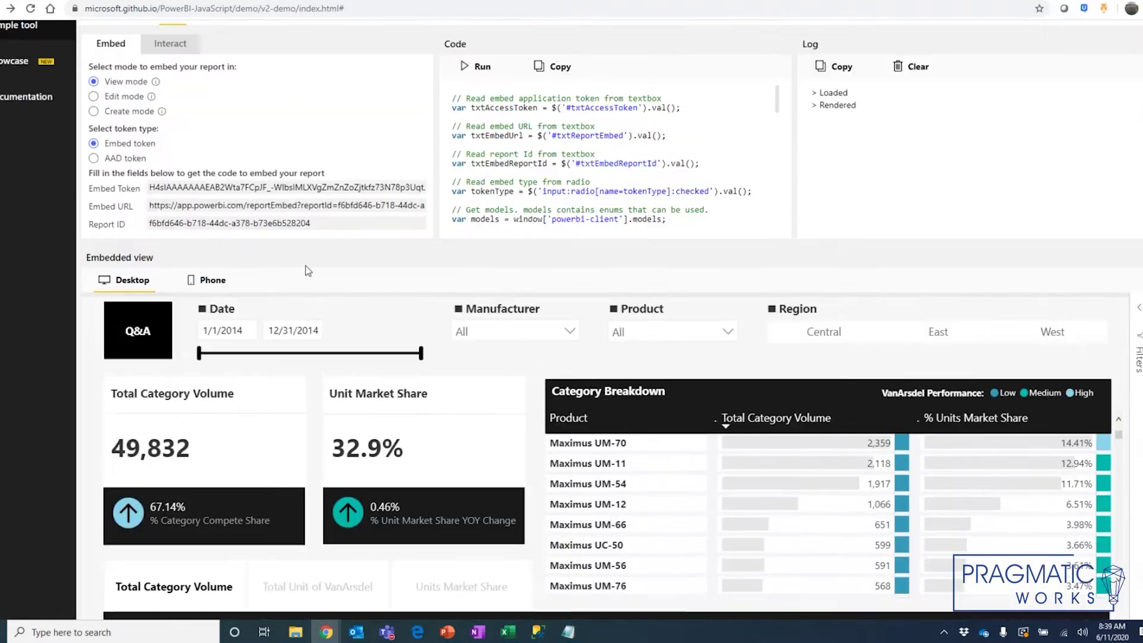
{"action": "scroll", "coordinate": [305, 265], "scroll_direction": "up", "scroll_amount": 1}
{"action": "left_click", "coordinate": [172, 106]}
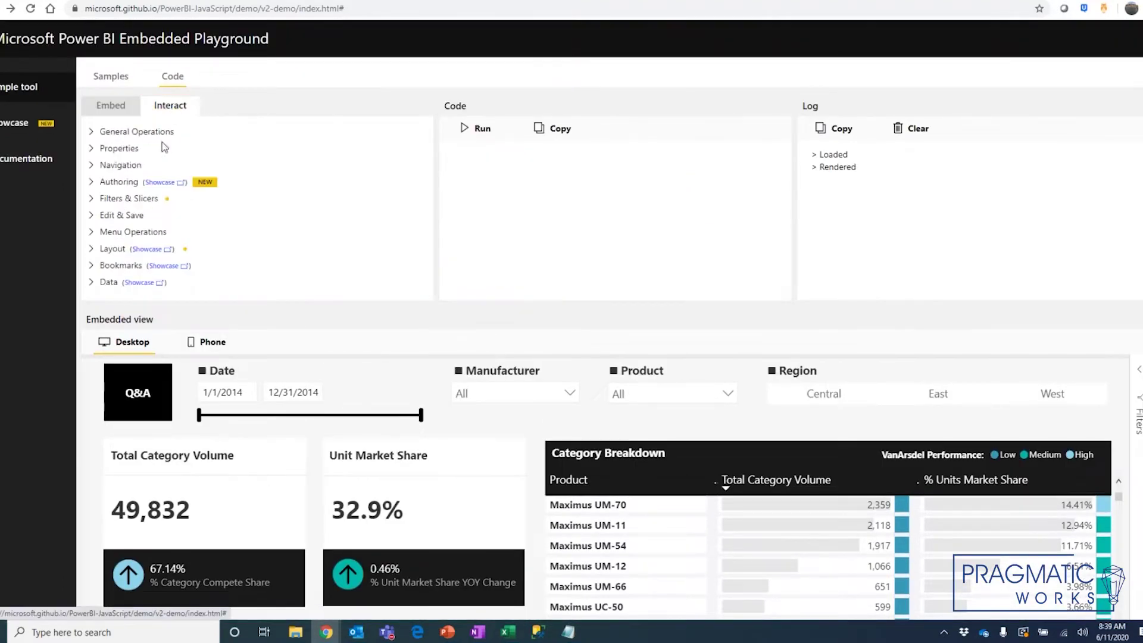
Load the Set slicer state sample from Filters & Slicers and review its filter definition.
{"action": "left_click", "coordinate": [132, 199]}
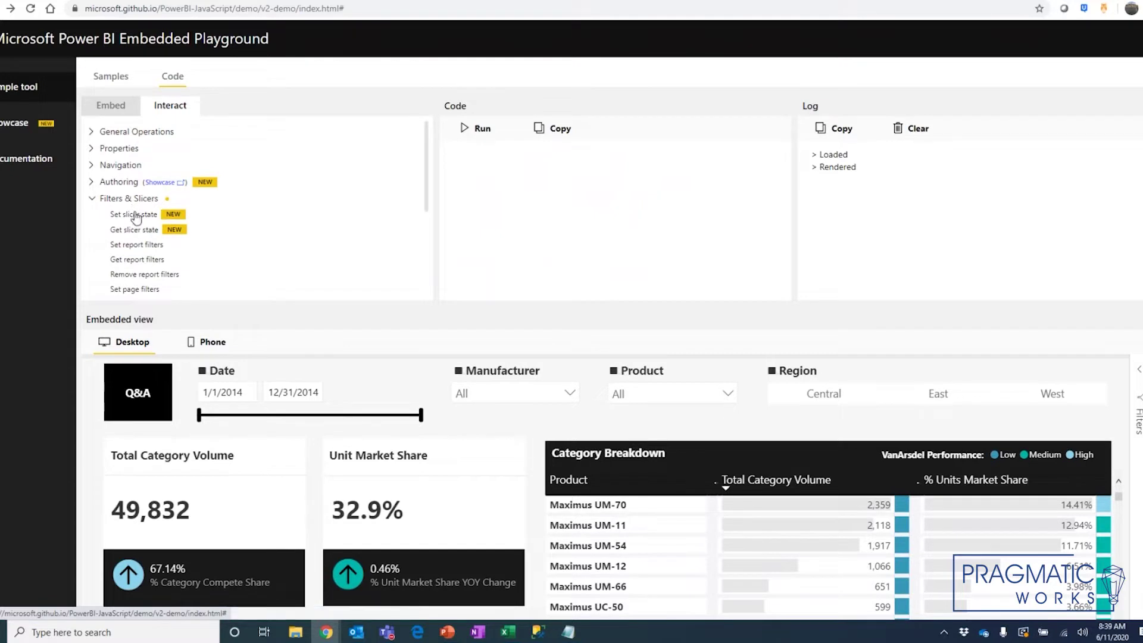
{"action": "left_click", "coordinate": [131, 220]}
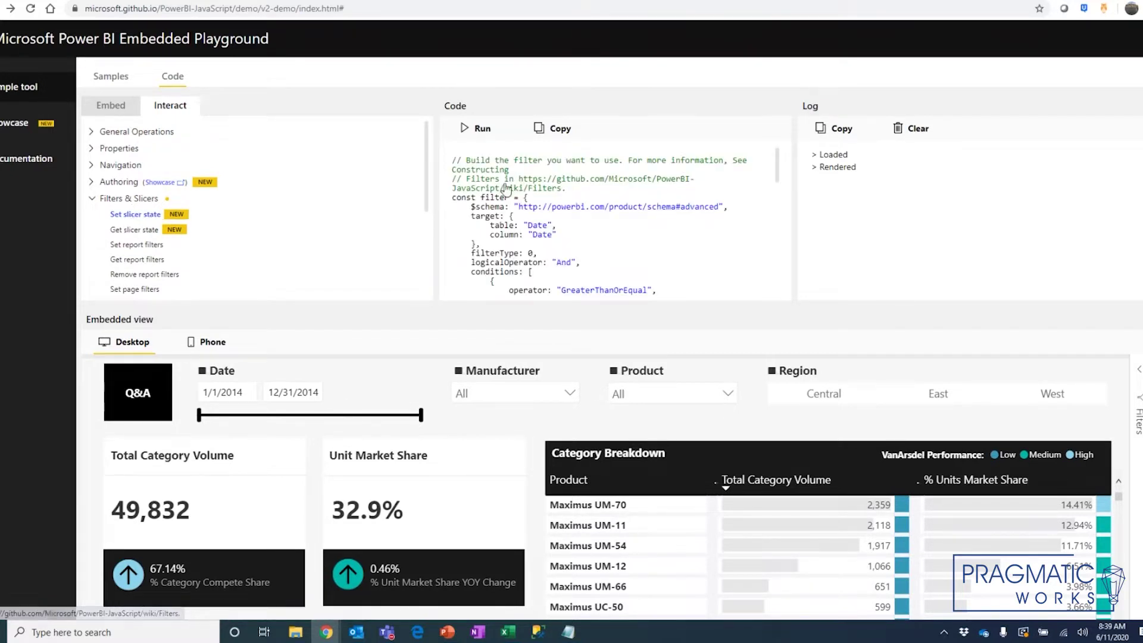
{"action": "left_click_drag", "start_coordinate": [485, 169], "coordinate": [488, 220]}
{"action": "scroll", "coordinate": [495, 231], "scroll_direction": "down", "scroll_amount": 1}
{"action": "scroll", "coordinate": [500, 223], "scroll_direction": "up", "scroll_amount": 1}
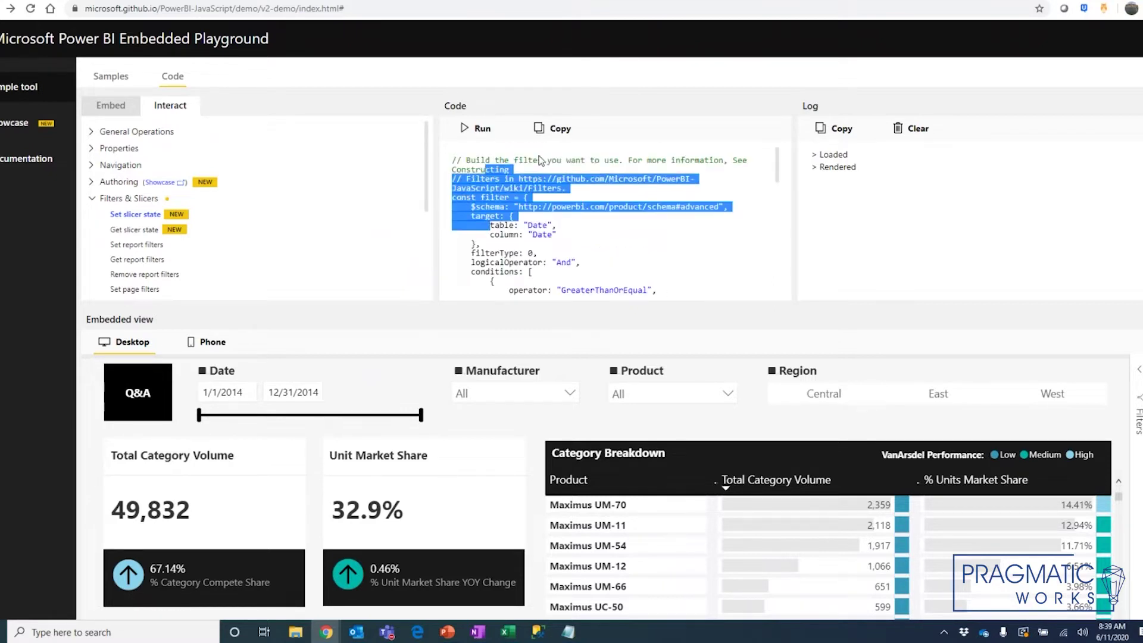
{"action": "scroll", "coordinate": [508, 210], "scroll_direction": "down", "scroll_amount": 1}
{"action": "scroll", "coordinate": [509, 212], "scroll_direction": "up", "scroll_amount": 1}
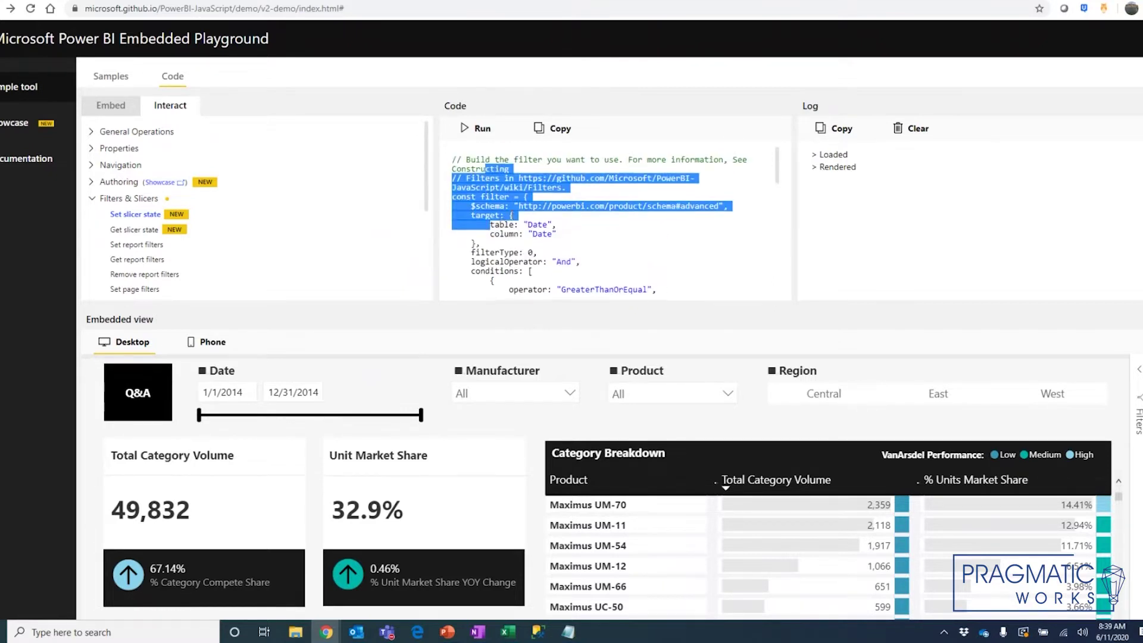
{"action": "scroll", "coordinate": [524, 215], "scroll_direction": "down", "scroll_amount": 1}
{"action": "scroll", "coordinate": [538, 219], "scroll_direction": "up", "scroll_amount": 1}
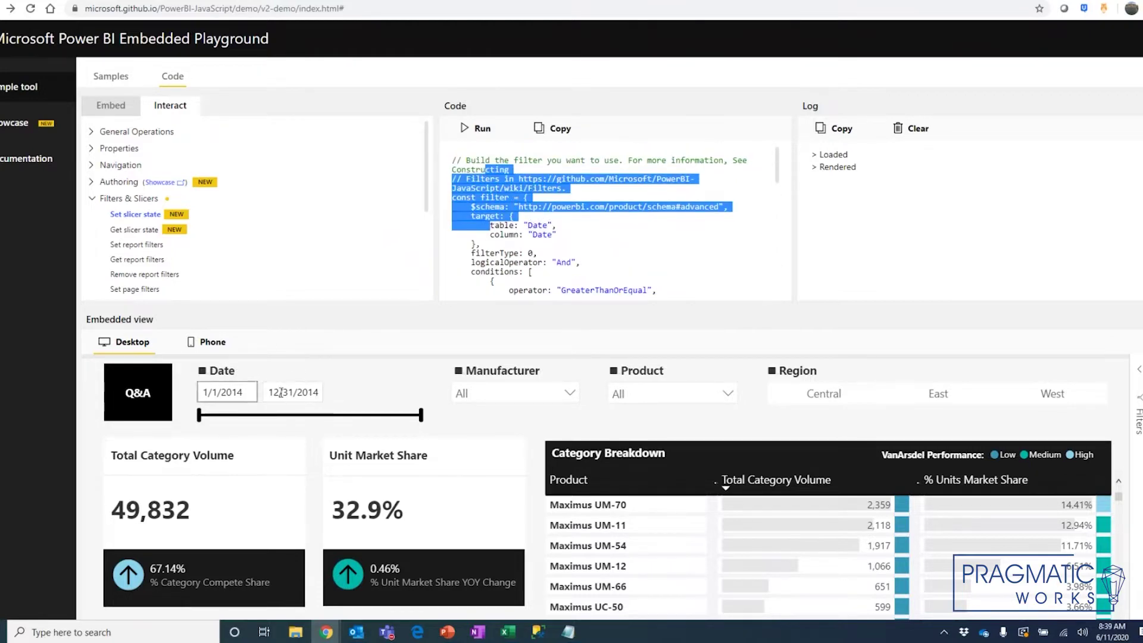
Run the code so the Date slicer narrows to 10/12/2014–11/27/2014.
{"action": "left_click", "coordinate": [482, 133]}
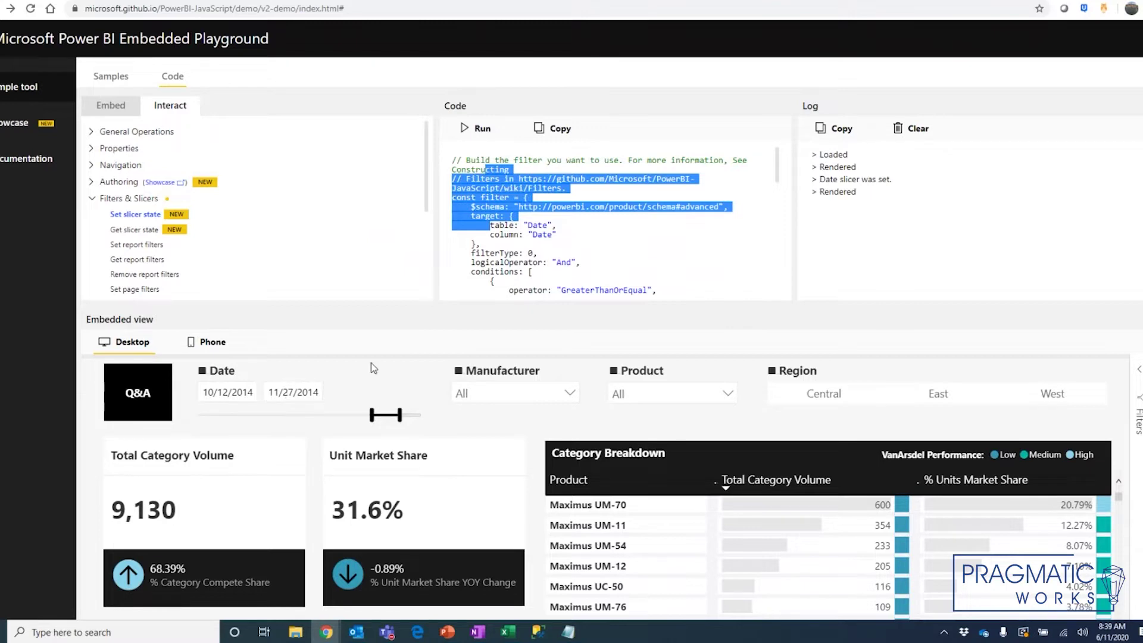
{"action": "scroll", "coordinate": [400, 367], "scroll_direction": "down", "scroll_amount": 1}
{"action": "scroll", "coordinate": [394, 369], "scroll_direction": "up", "scroll_amount": 1}
Switch the embed settings to use an AAD token, leaving the fields empty.
{"action": "left_click", "coordinate": [113, 107]}
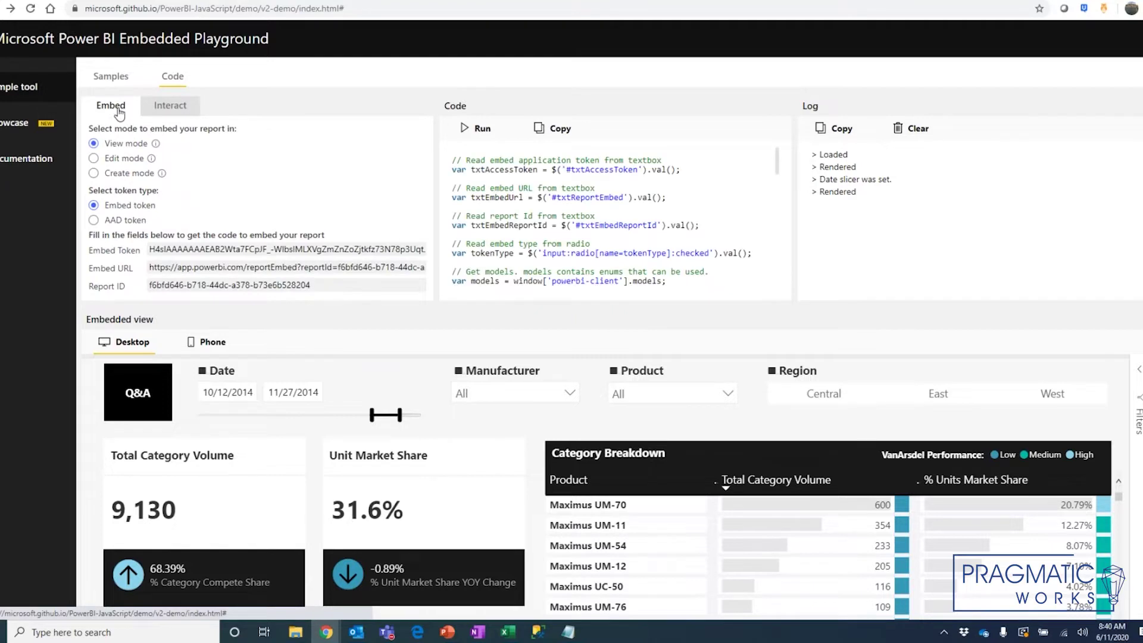
{"action": "left_click", "coordinate": [94, 220]}
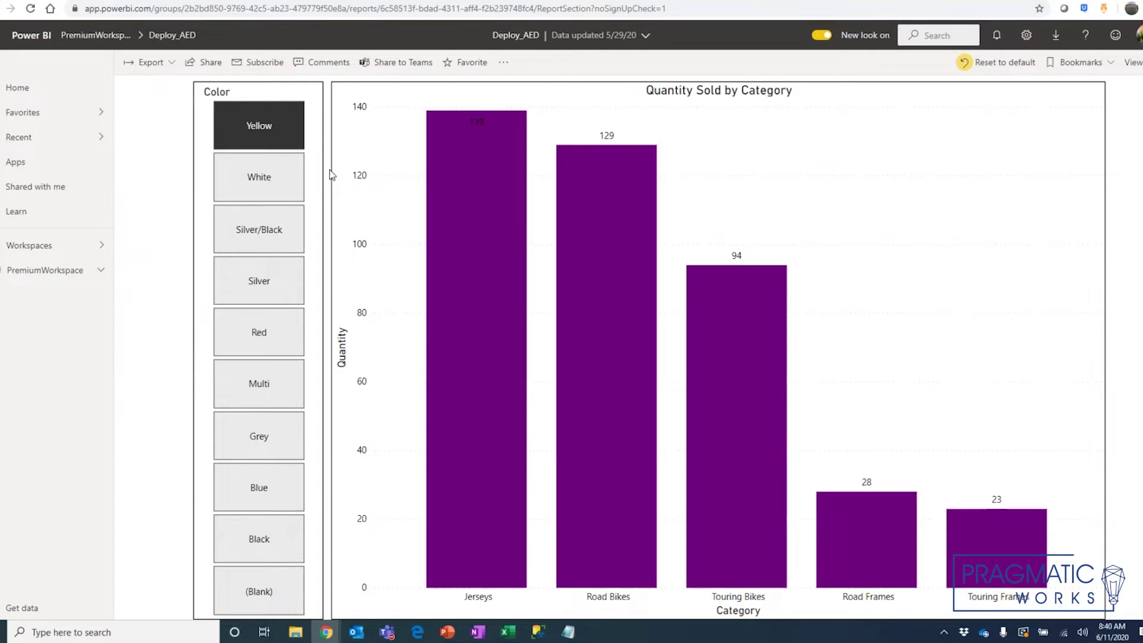
Copy the powerBIAccessToken value from the report's page source into the Playground's Embed Token field.
{"action": "right_click", "coordinate": [329, 170]}
{"action": "key", "text": "Escape"}
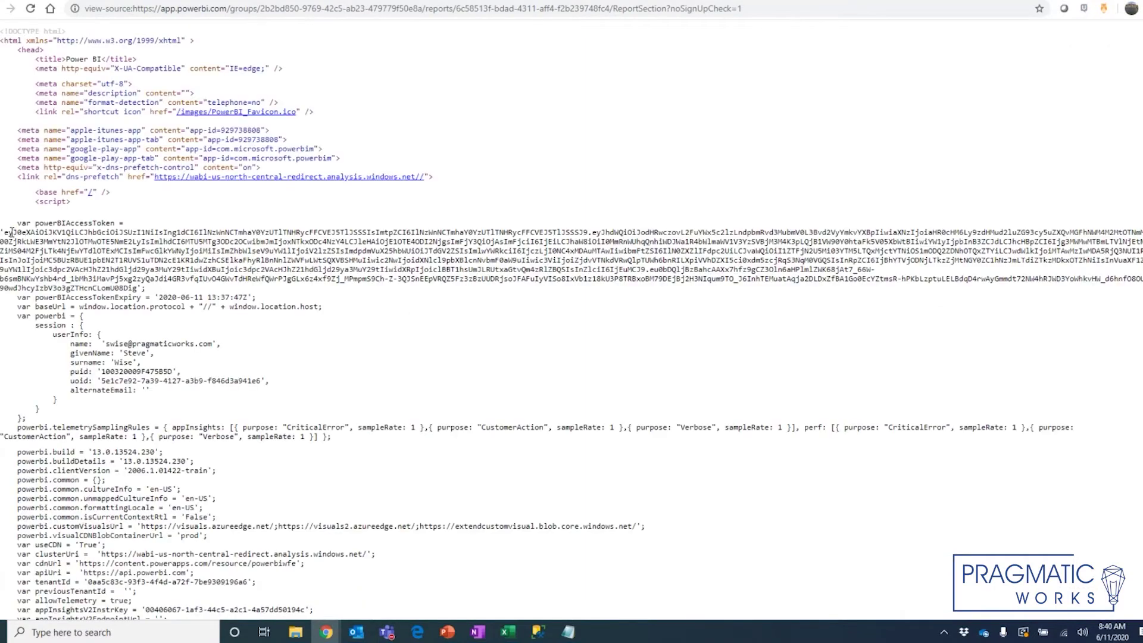
{"action": "left_click_drag", "start_coordinate": [6, 233], "coordinate": [137, 289]}
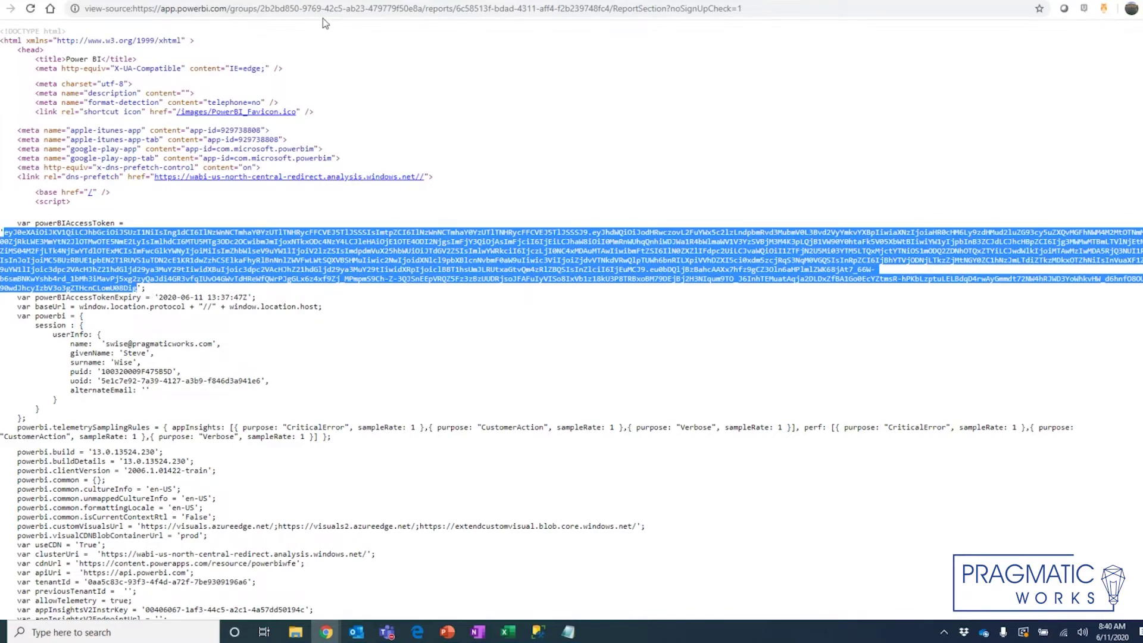
{"action": "key", "text": "ctrl+Tab"}
{"action": "left_click", "coordinate": [191, 248]}
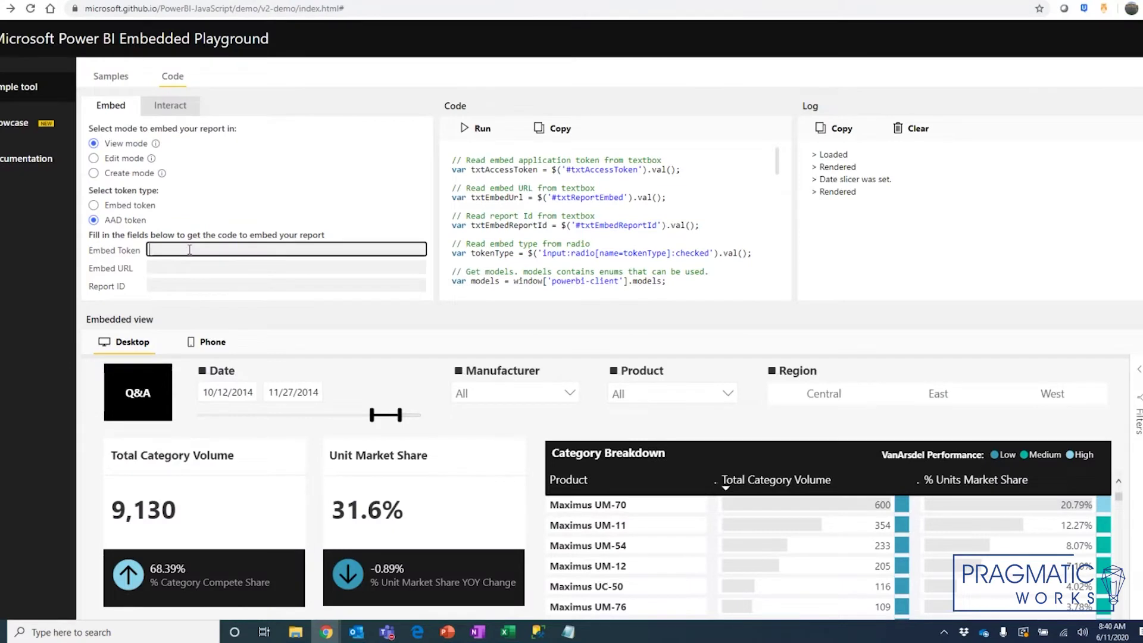
{"action": "key", "text": "ctrl+v"}
{"action": "left_click", "coordinate": [208, 269]}
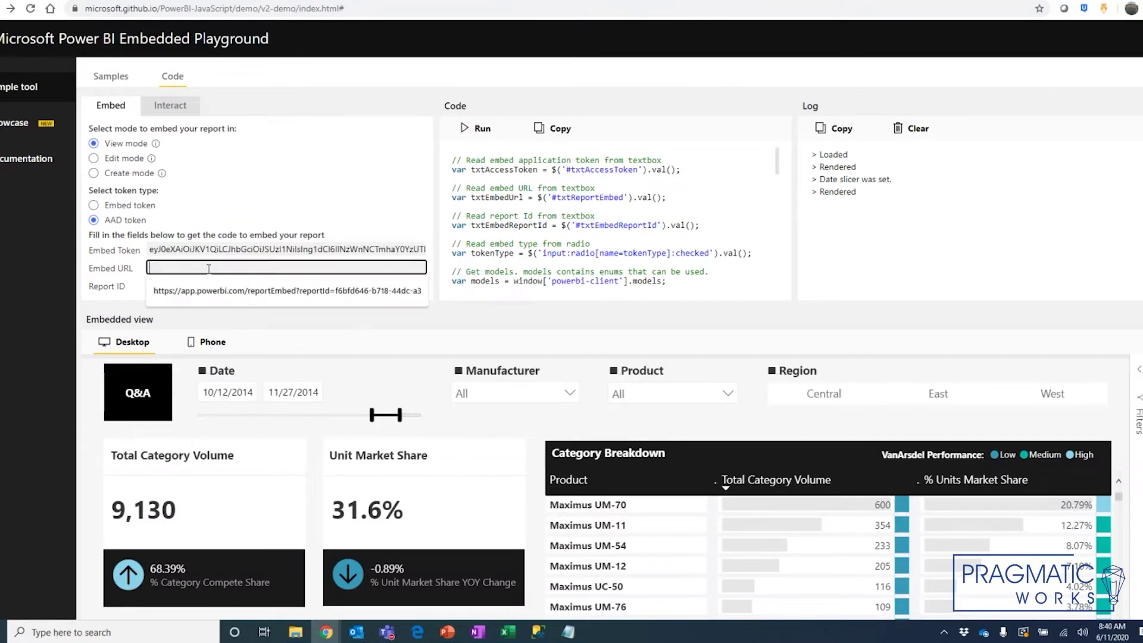
{"action": "key", "text": "ctrl+Tab"}
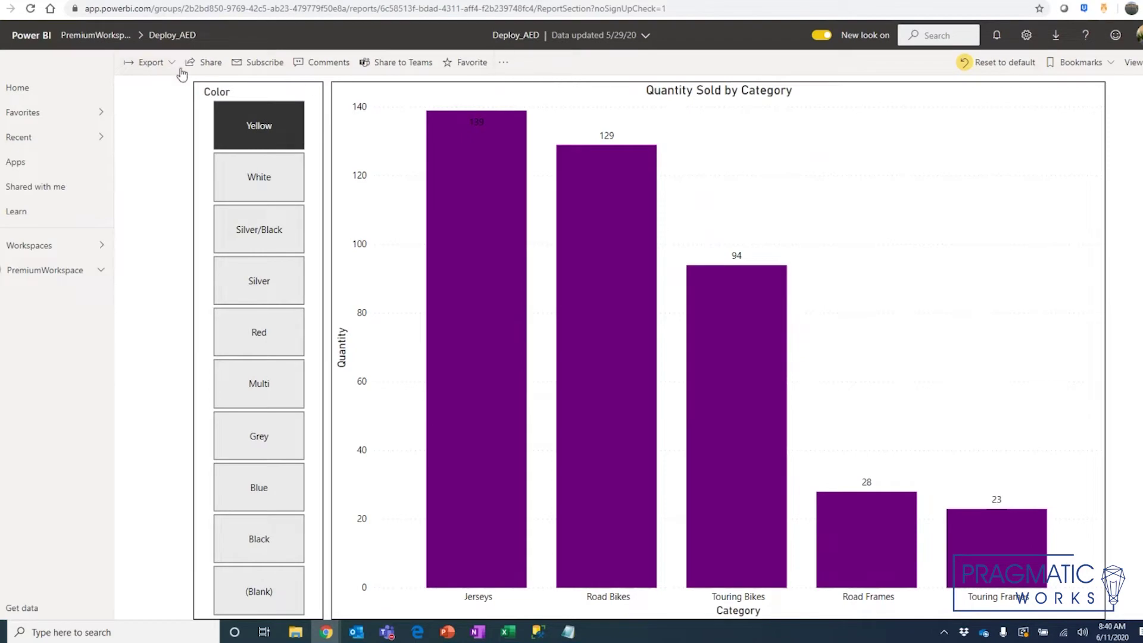
Open the Deploy_AED report's Secure embed code dialog via Embed > Website or portal.
{"action": "left_click", "coordinate": [503, 63]}
{"action": "mouse_move", "coordinate": [532, 143]}
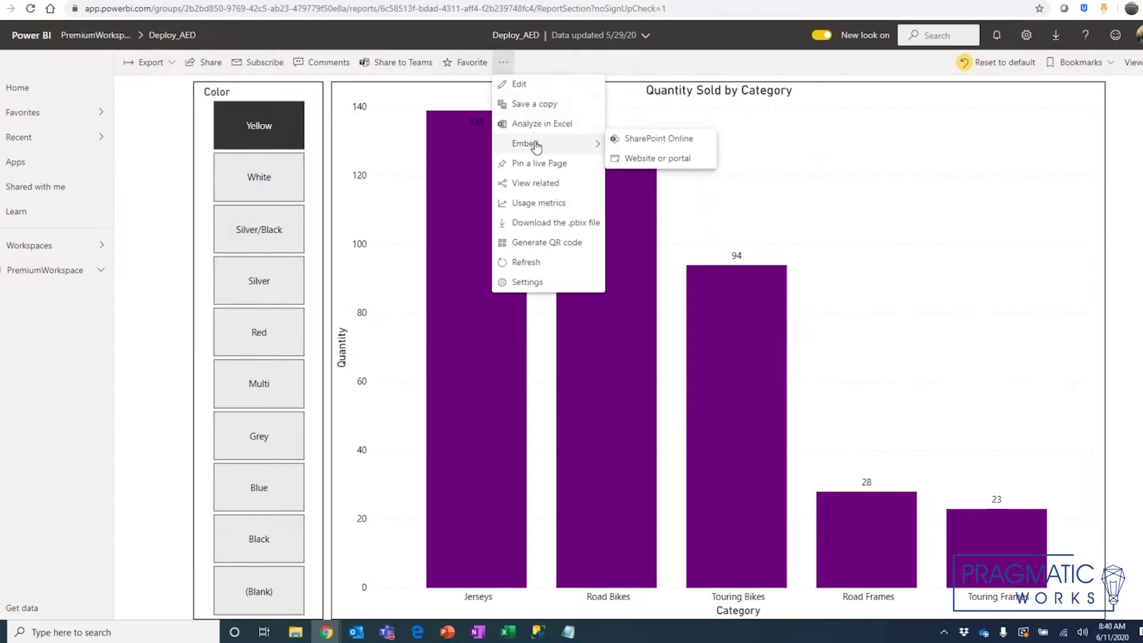
{"action": "left_click", "coordinate": [622, 159]}
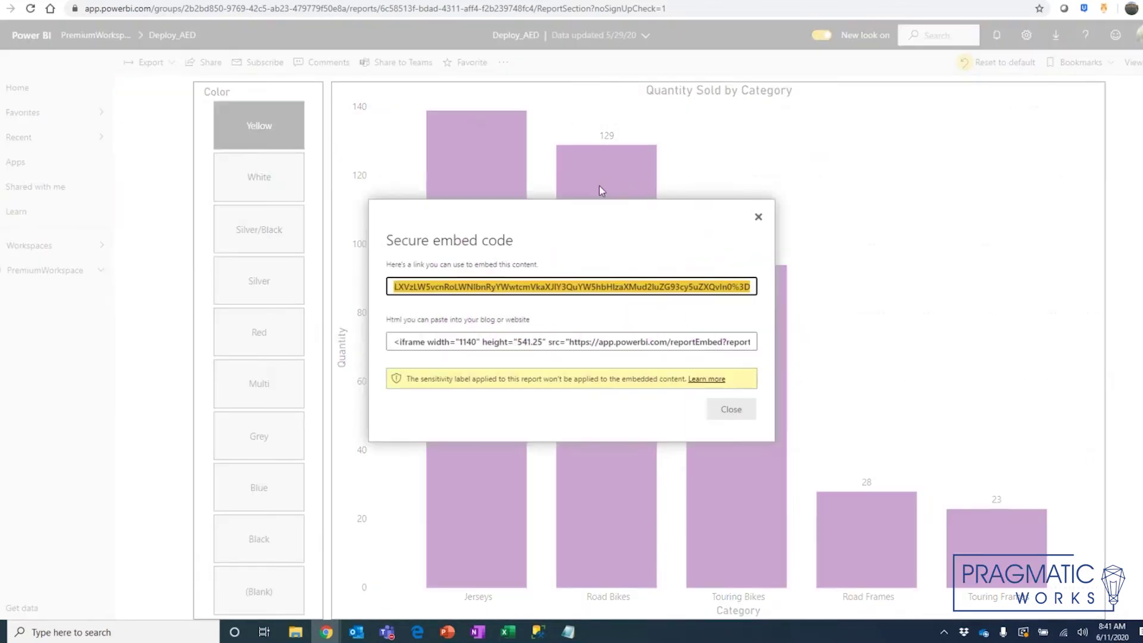
Select the full reportEmbed link in the Secure embed code dialog.
{"action": "left_click_drag", "start_coordinate": [630, 287], "coordinate": [772, 291]}
{"action": "left_click", "coordinate": [731, 287]}
{"action": "left_click_drag", "start_coordinate": [678, 287], "coordinate": [365, 295]}
{"action": "key", "text": "ctrl+c"}
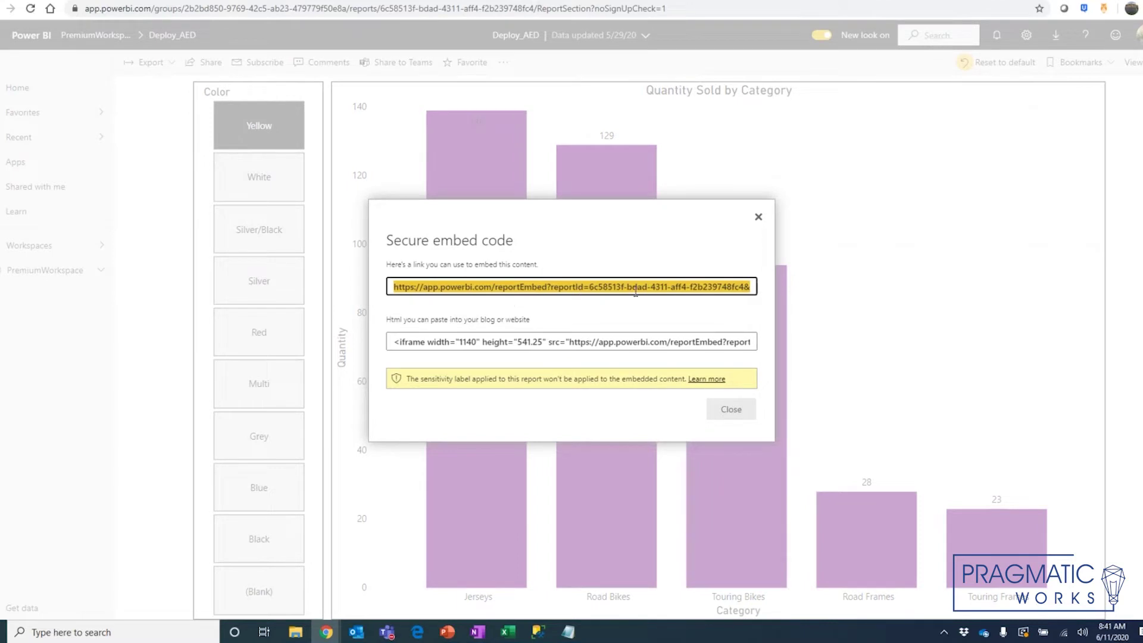
{"action": "left_click", "coordinate": [719, 287]}
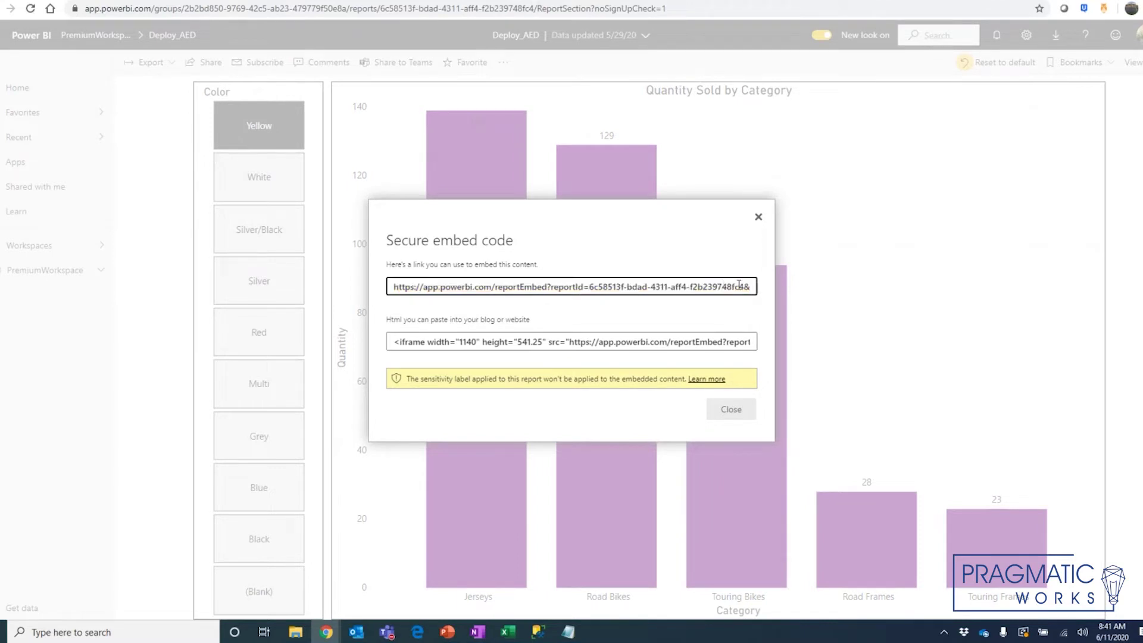
{"action": "left_click_drag", "start_coordinate": [742, 286], "coordinate": [387, 296]}
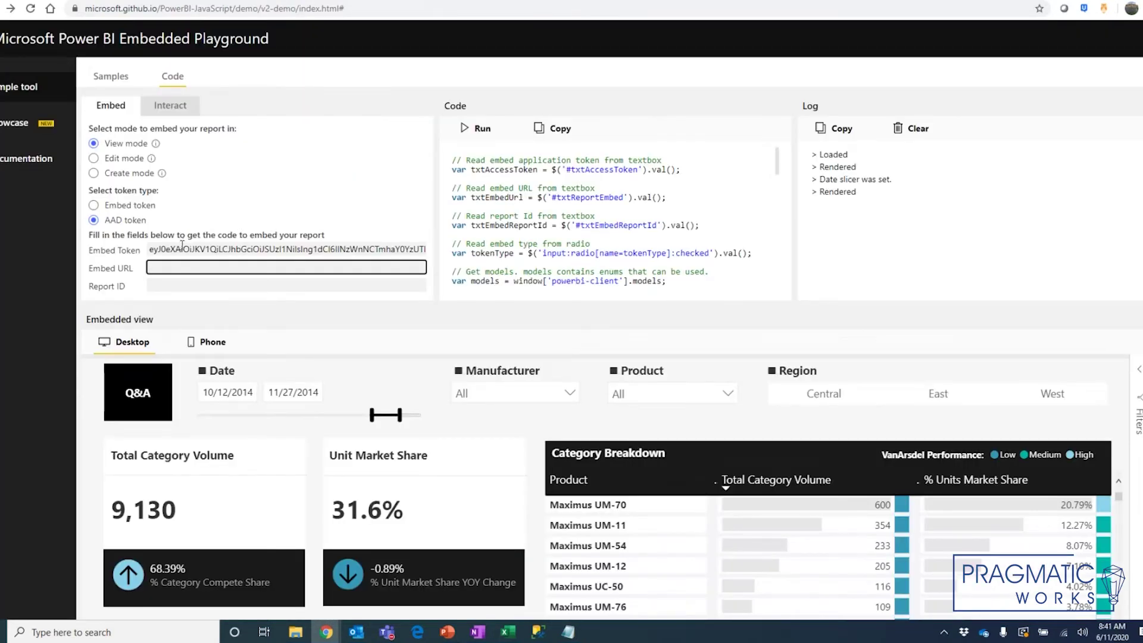
Paste the reportEmbed link into Embed URL and copy its reportId GUID into Report ID.
{"action": "key", "text": "ctrl+v"}
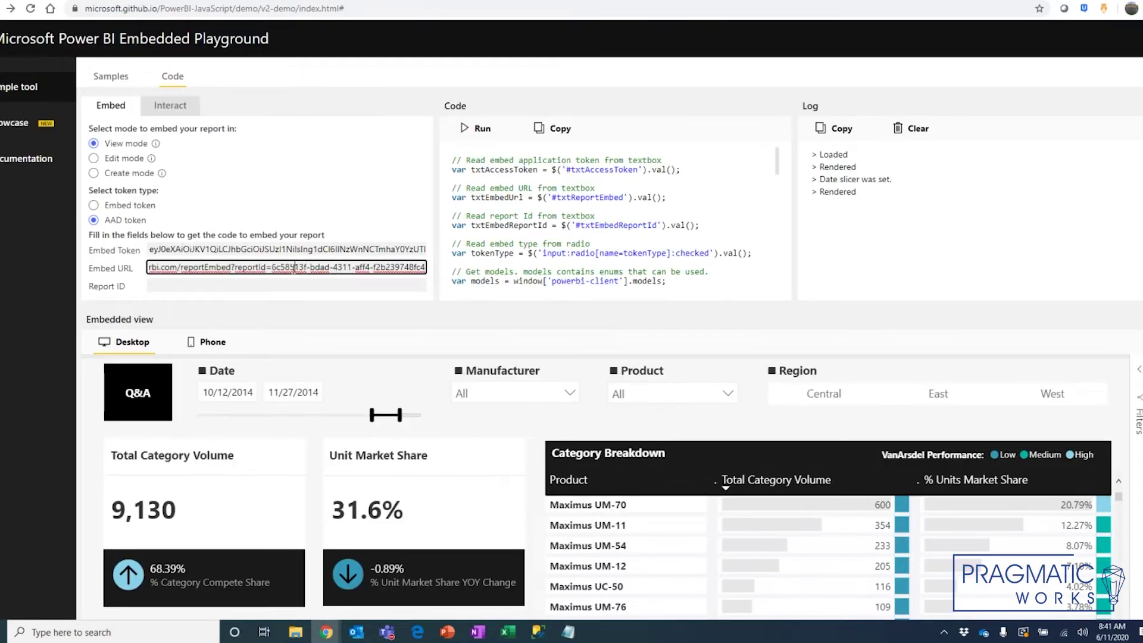
{"action": "left_click_drag", "start_coordinate": [294, 266], "coordinate": [186, 275]}
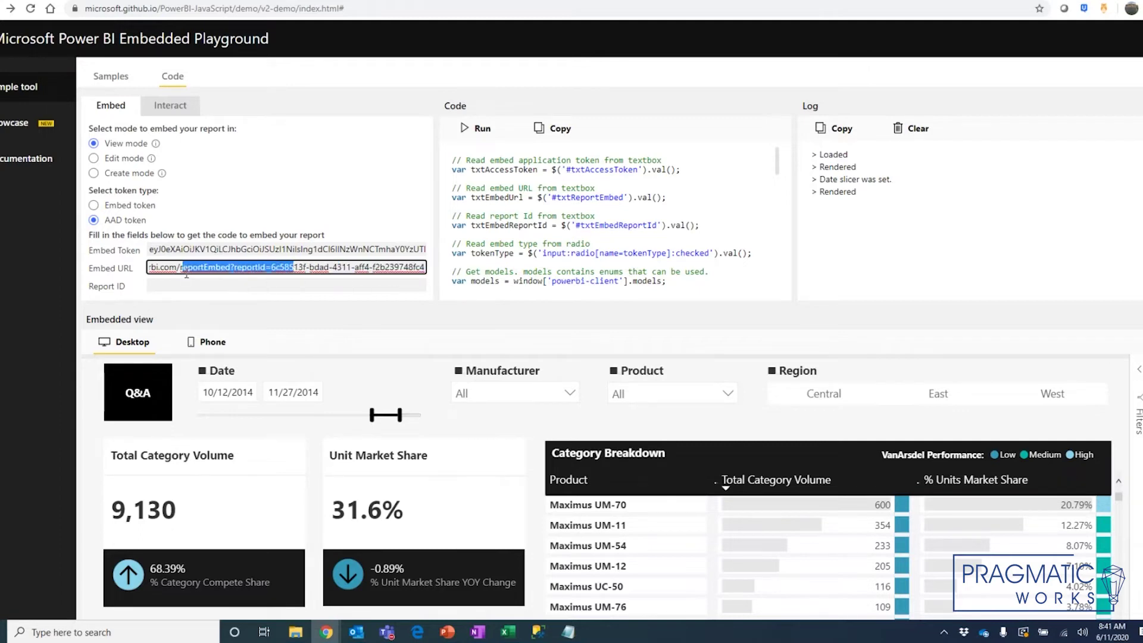
{"action": "left_click", "coordinate": [300, 267]}
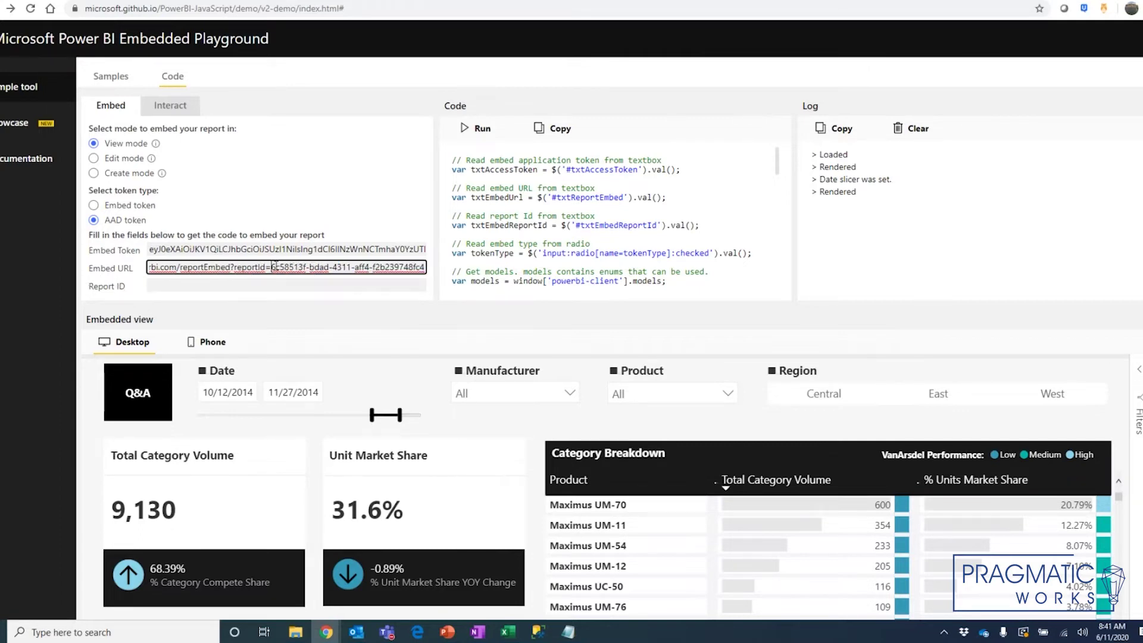
{"action": "left_click_drag", "start_coordinate": [272, 267], "coordinate": [440, 280]}
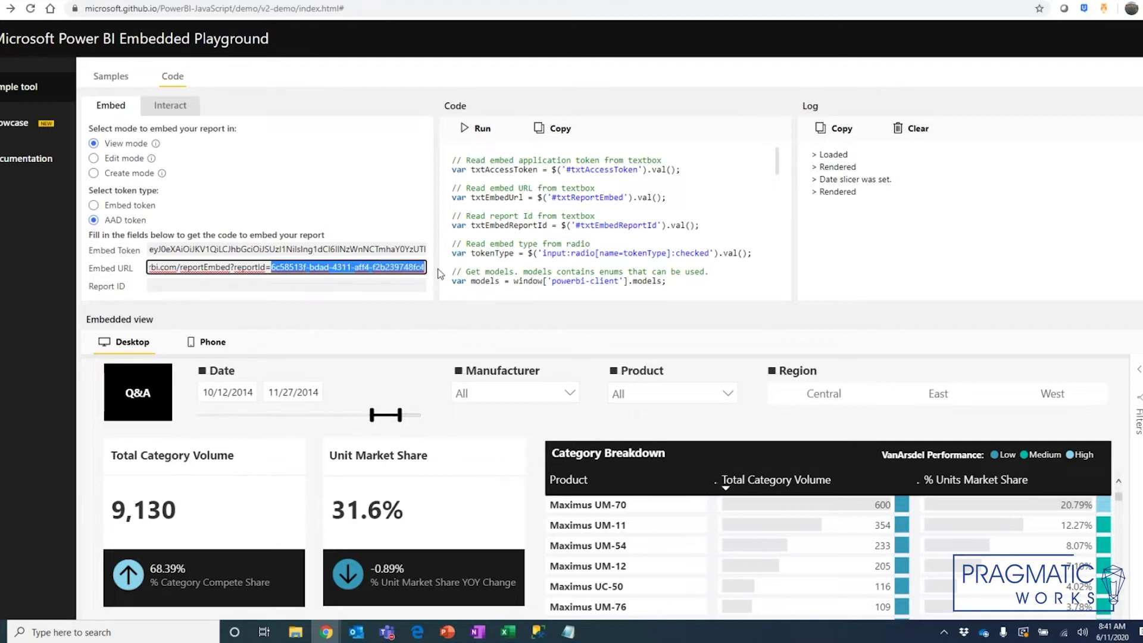
{"action": "key", "text": "ctrl+c"}
{"action": "left_click", "coordinate": [308, 286]}
{"action": "key", "text": "ctrl+v"}
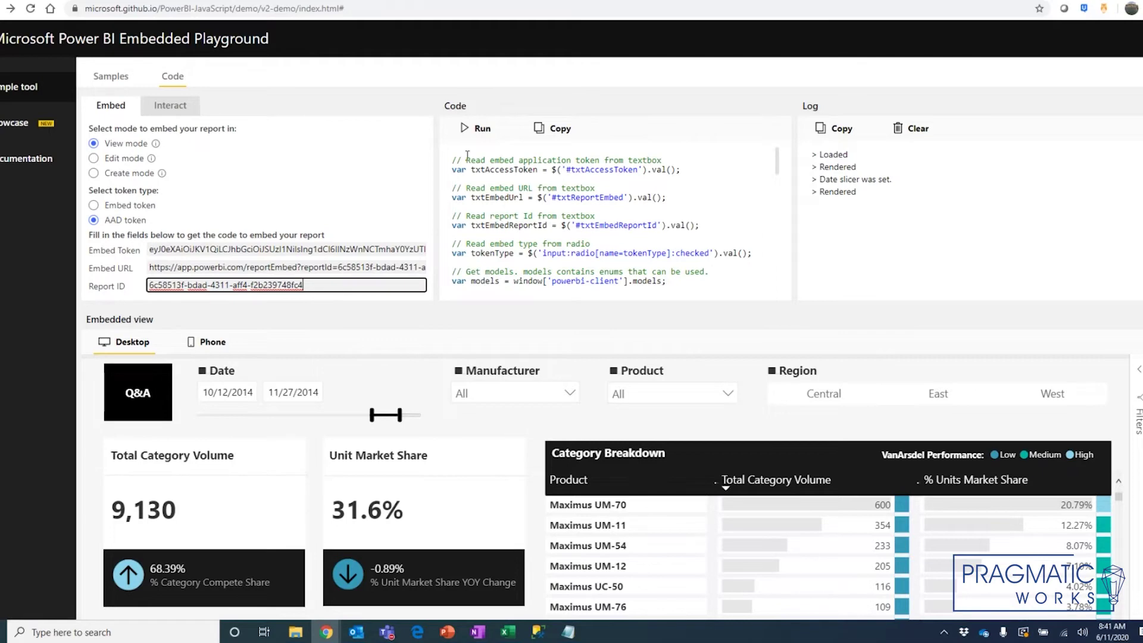
Embed the Deploy_AED report and filter its Color slicer through Yellow, White, then Silver/Black.
{"action": "left_click", "coordinate": [476, 129]}
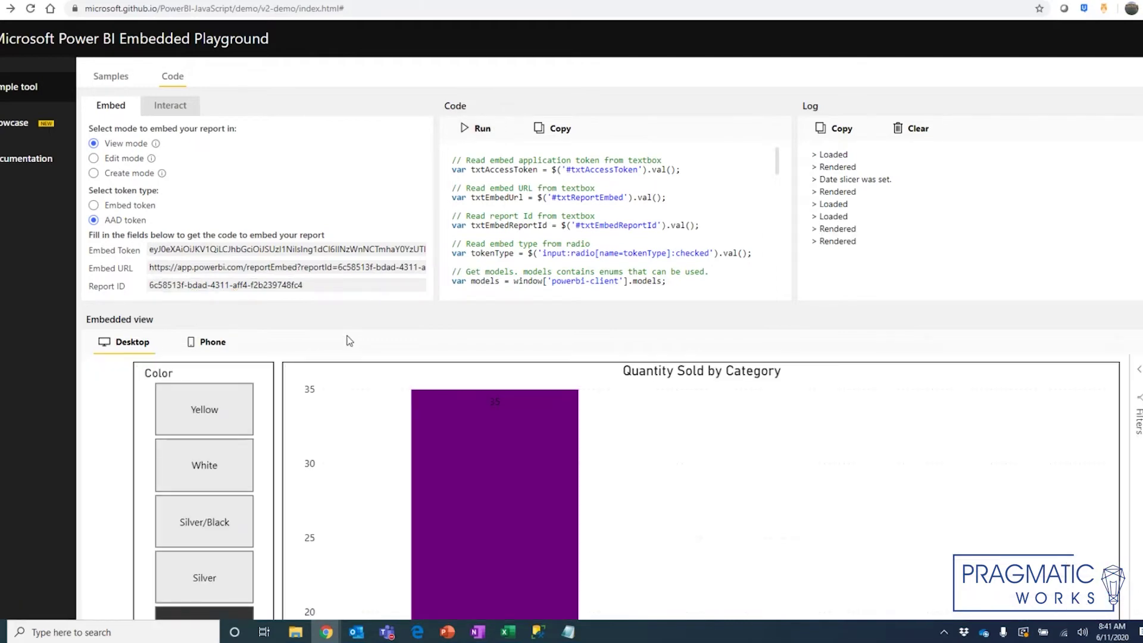
{"action": "scroll", "coordinate": [336, 327], "scroll_direction": "down", "scroll_amount": 2}
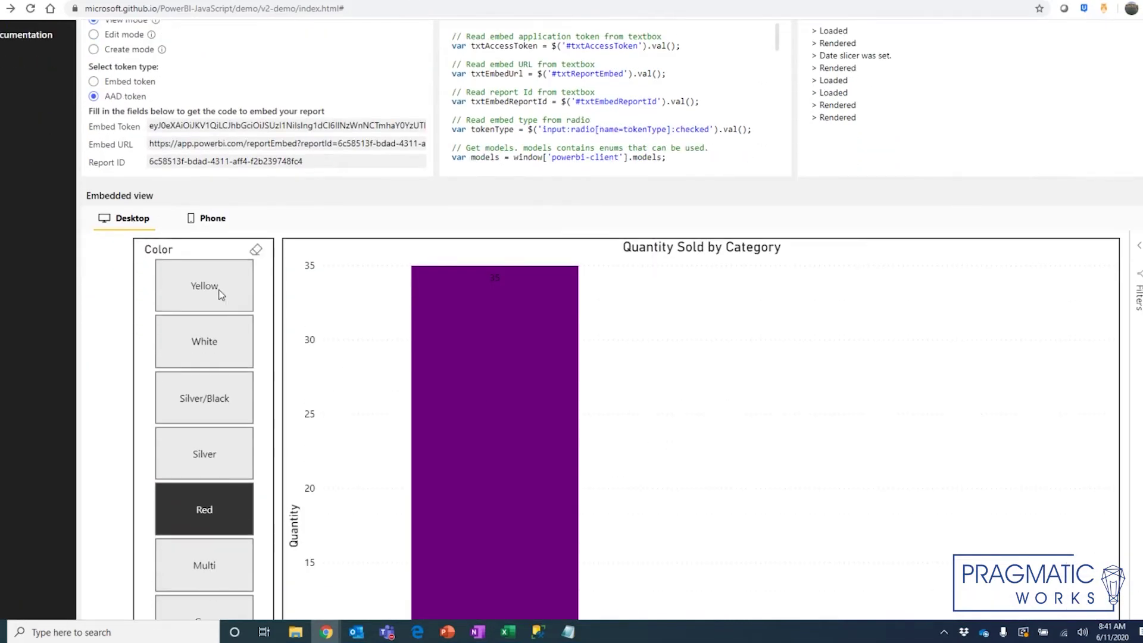
{"action": "left_click", "coordinate": [223, 295]}
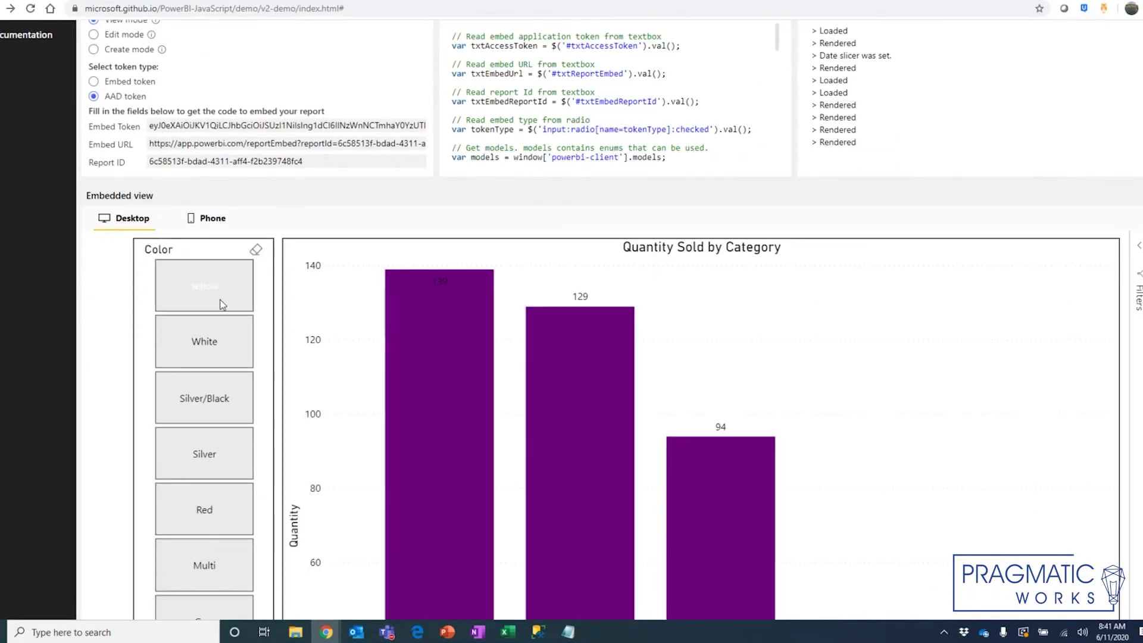
{"action": "left_click", "coordinate": [203, 349]}
{"action": "left_click", "coordinate": [206, 388]}
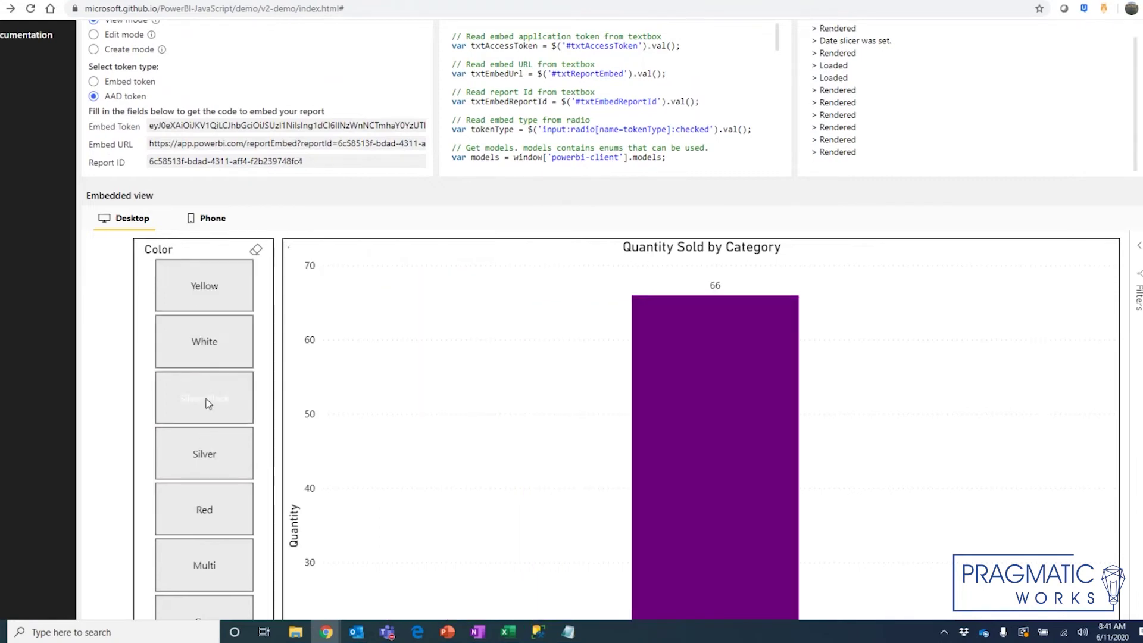
Return to the top of the page and show the Interact operations.
{"action": "scroll", "coordinate": [382, 387], "scroll_direction": "down", "scroll_amount": 4}
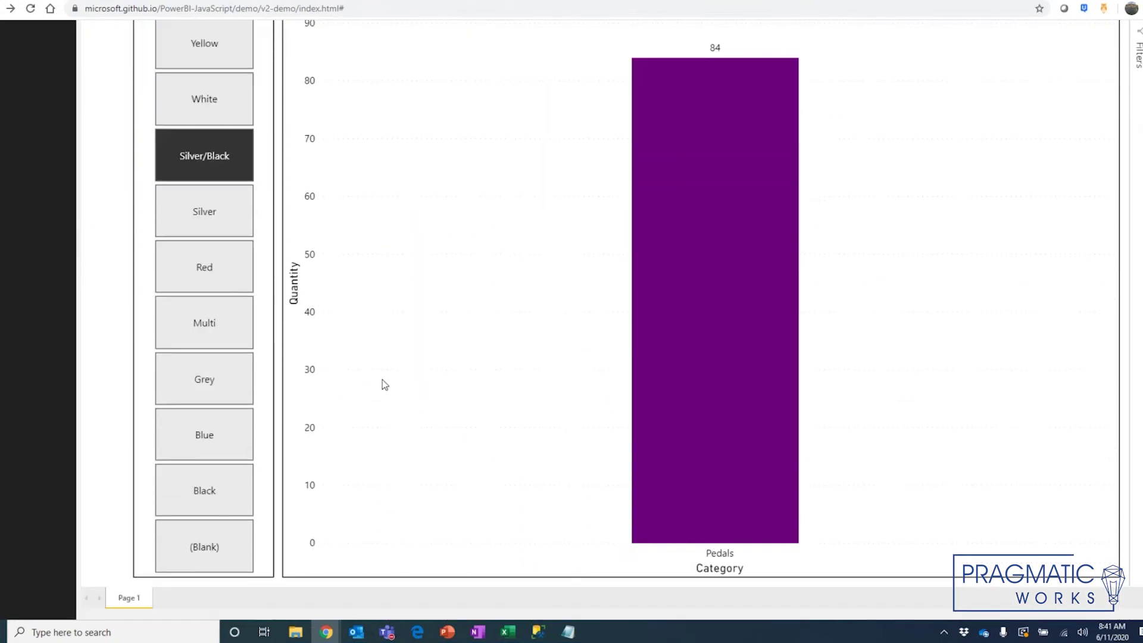
{"action": "scroll", "coordinate": [385, 385], "scroll_direction": "up", "scroll_amount": 2}
{"action": "scroll", "coordinate": [383, 385], "scroll_direction": "up", "scroll_amount": 4}
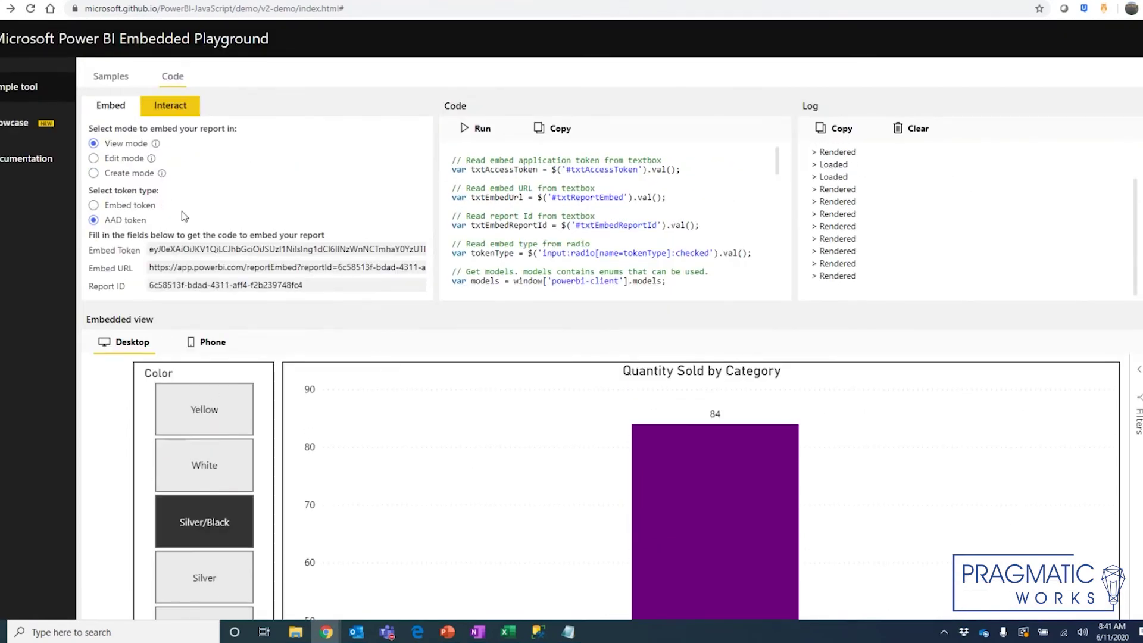
{"action": "left_click", "coordinate": [169, 112]}
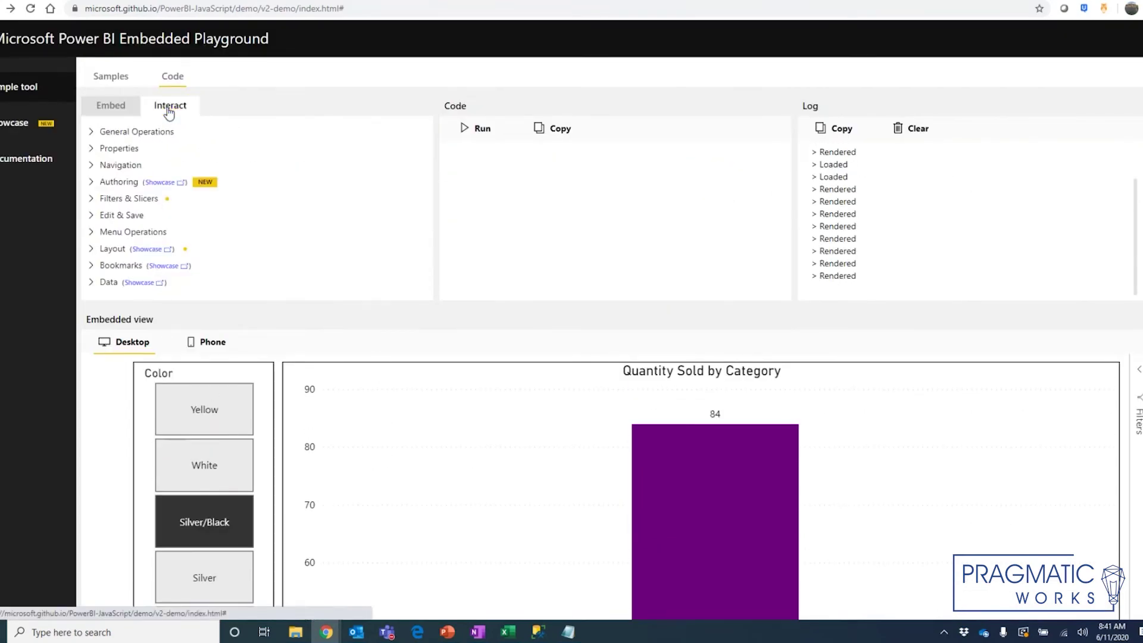
Show the Set slicer state sample code targeting the Date column, then collapse Filters & Slicers.
{"action": "left_click", "coordinate": [131, 202]}
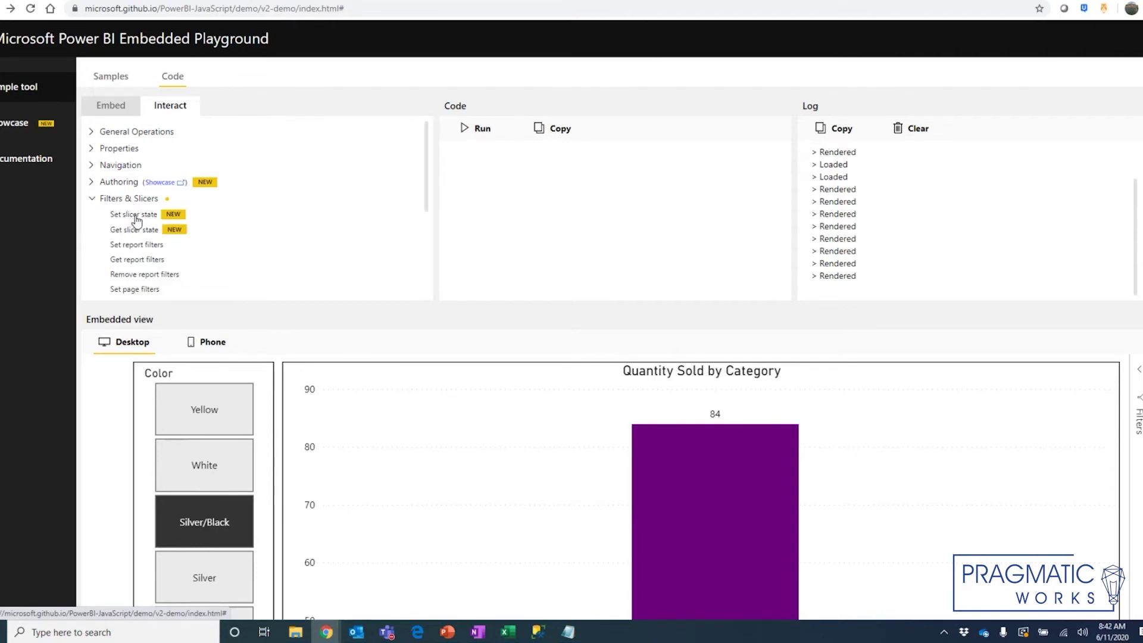
{"action": "left_click", "coordinate": [135, 216]}
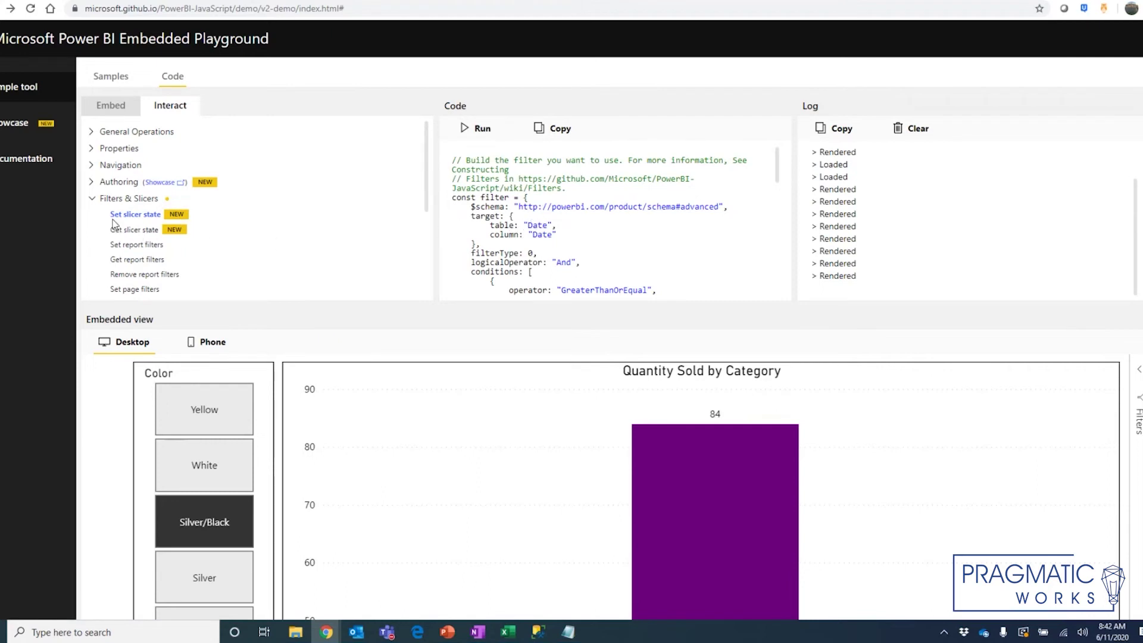
{"action": "left_click", "coordinate": [92, 199]}
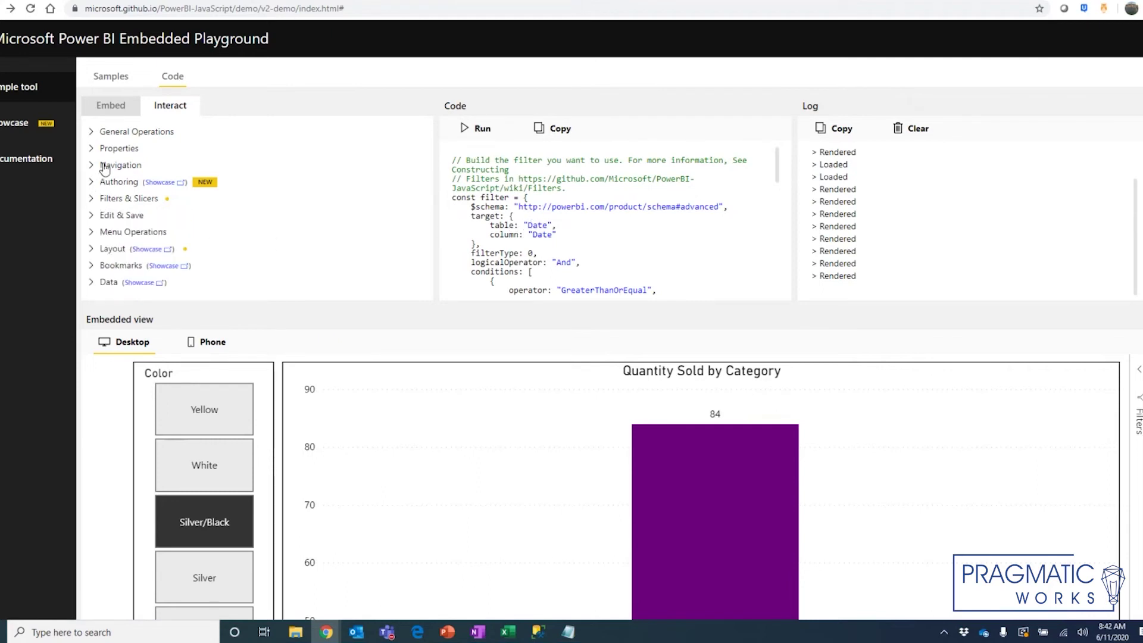
Run the Full screen sample from General Operations, then exit full screen with Esc.
{"action": "left_click", "coordinate": [94, 132]}
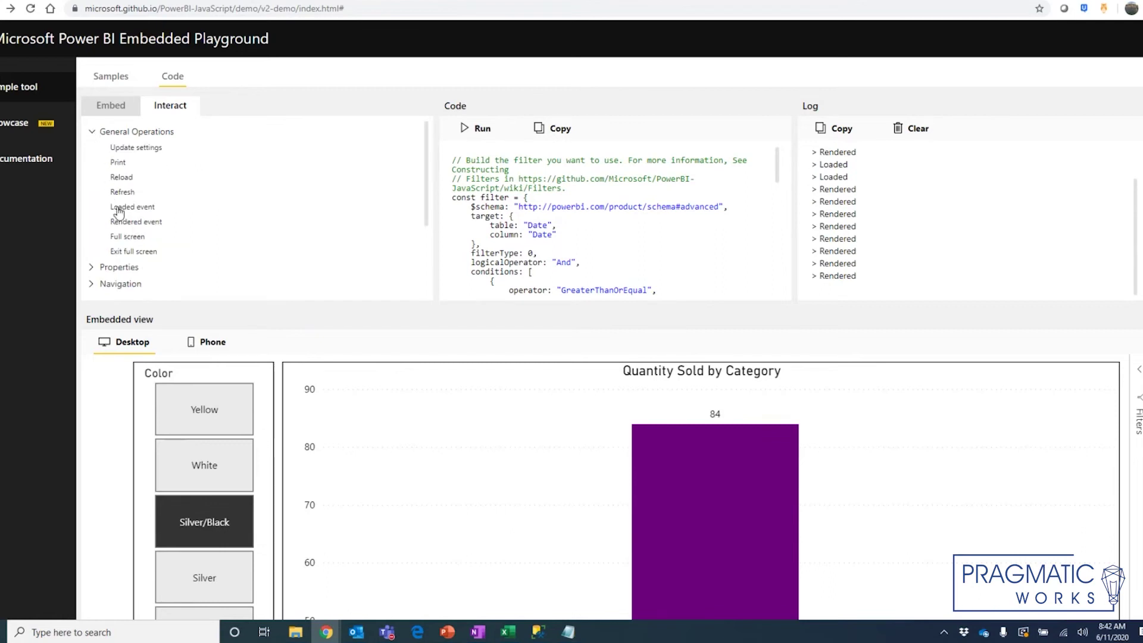
{"action": "left_click", "coordinate": [120, 237]}
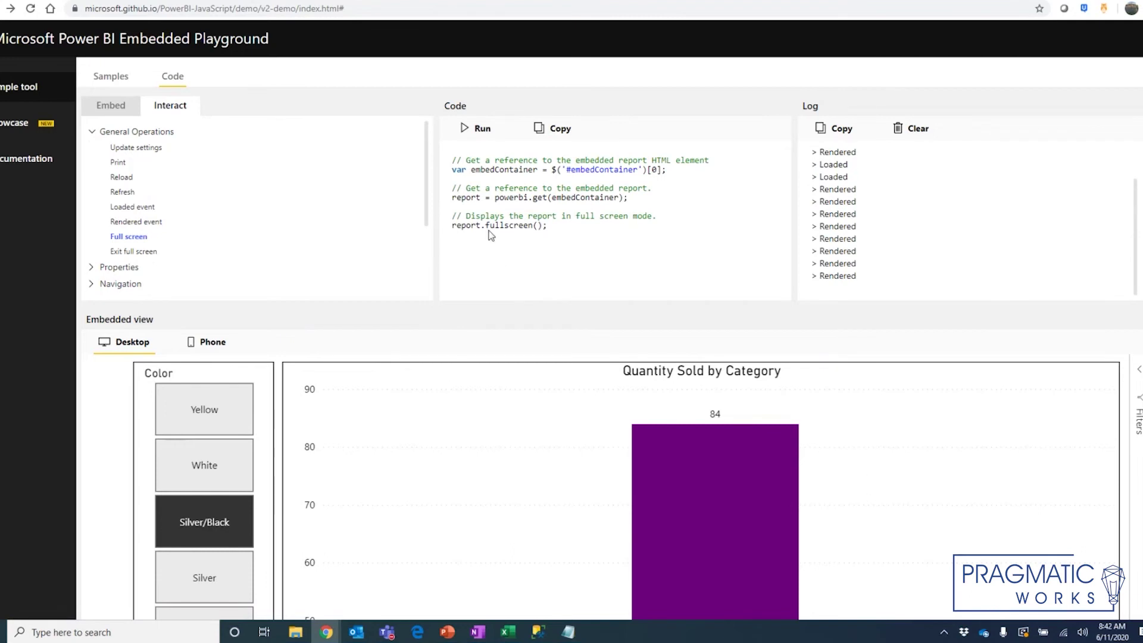
{"action": "left_click", "coordinate": [478, 129]}
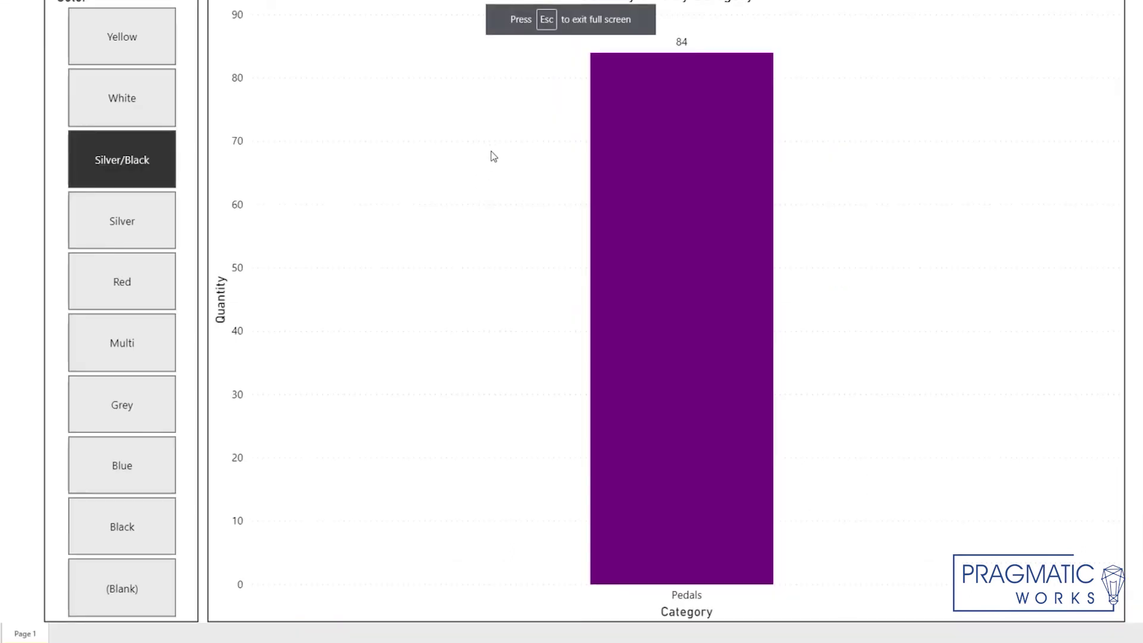
{"action": "key", "text": "Escape"}
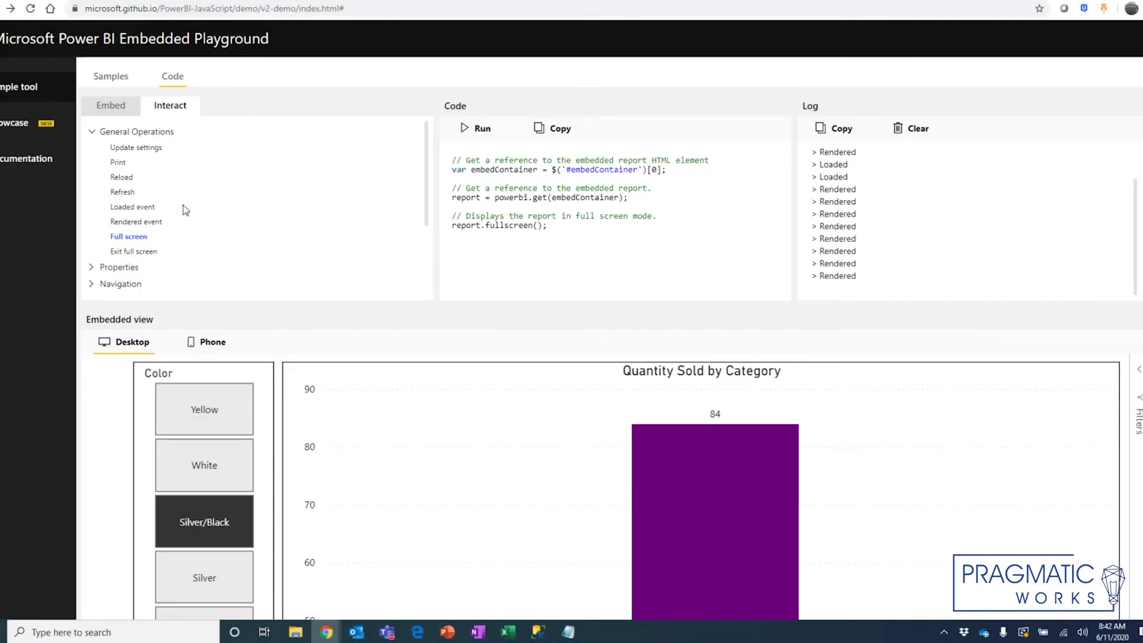
Revisit the Set slicer state sample code, then return to the Embed token, URL and ID settings.
{"action": "scroll", "coordinate": [287, 287], "scroll_direction": "down", "scroll_amount": 2}
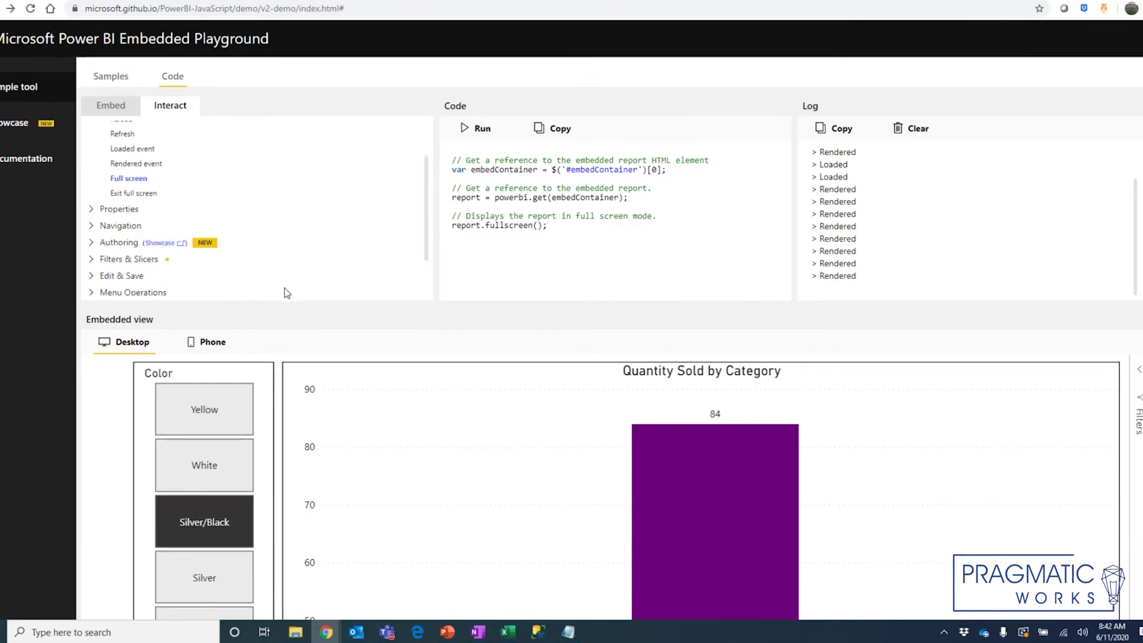
{"action": "scroll", "coordinate": [349, 419], "scroll_direction": "down", "scroll_amount": 2}
{"action": "scroll", "coordinate": [352, 416], "scroll_direction": "down", "scroll_amount": 2}
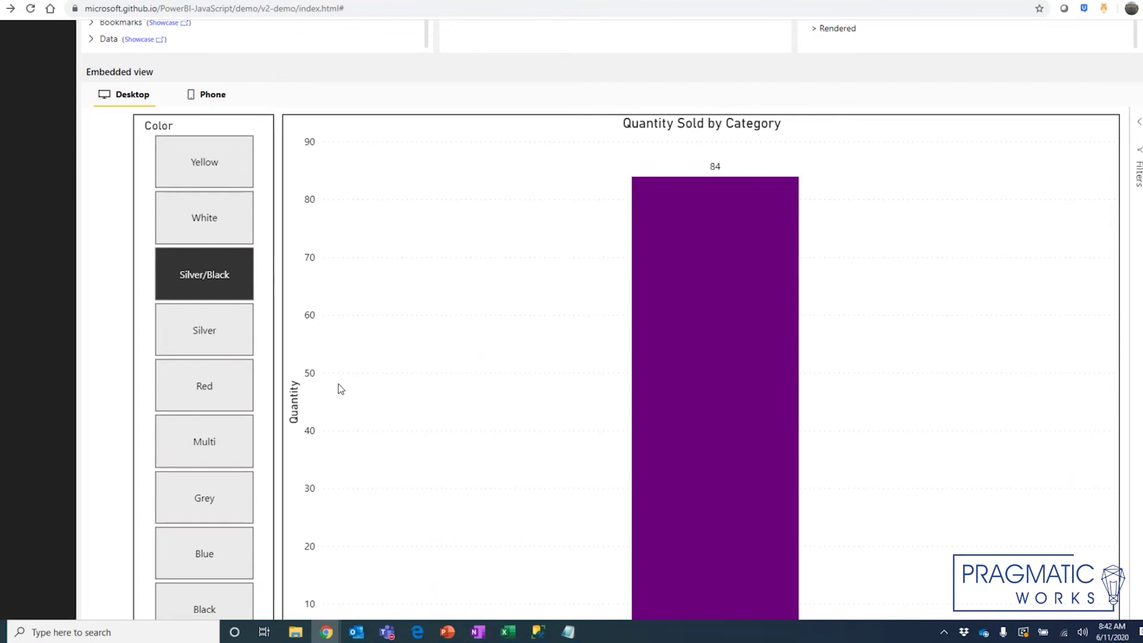
{"action": "scroll", "coordinate": [345, 358], "scroll_direction": "up", "scroll_amount": 4}
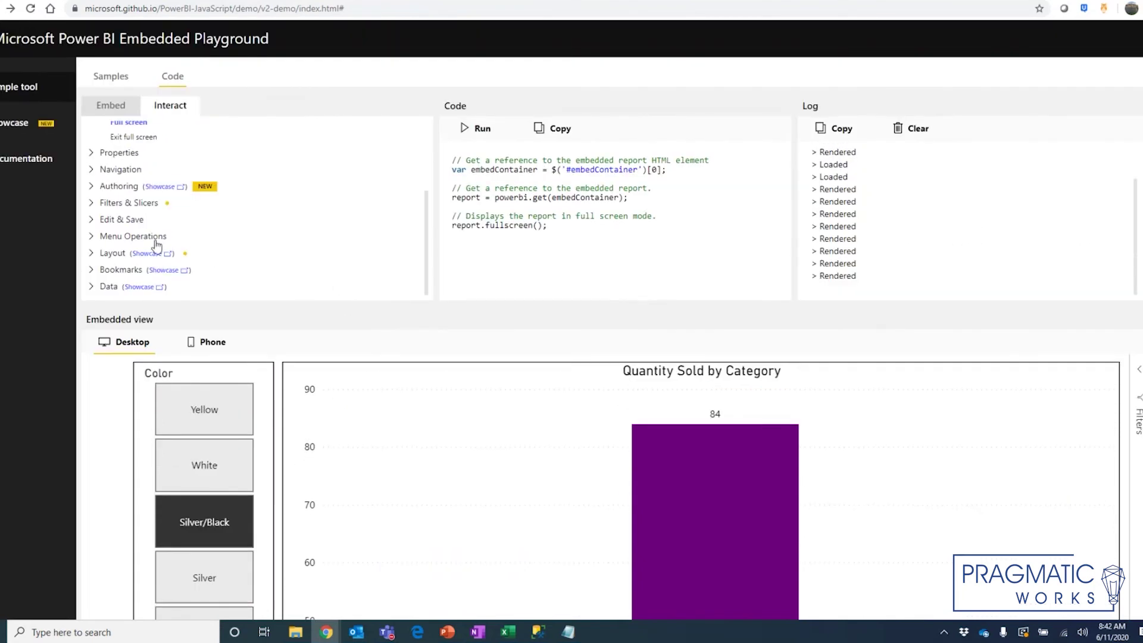
{"action": "left_click", "coordinate": [130, 205]}
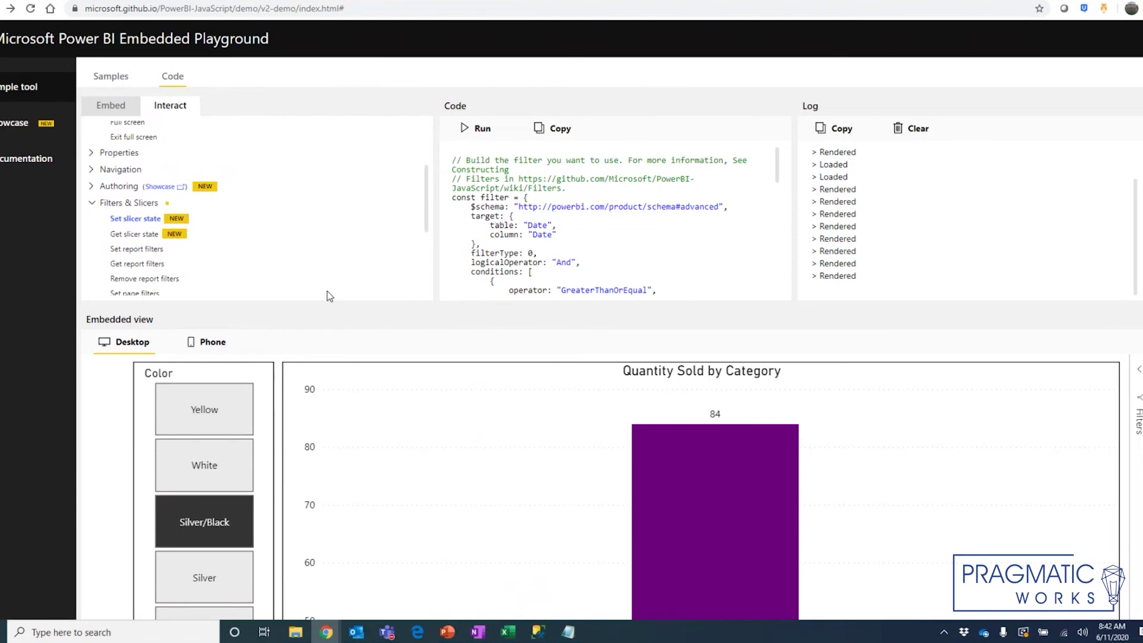
{"action": "left_click", "coordinate": [117, 106]}
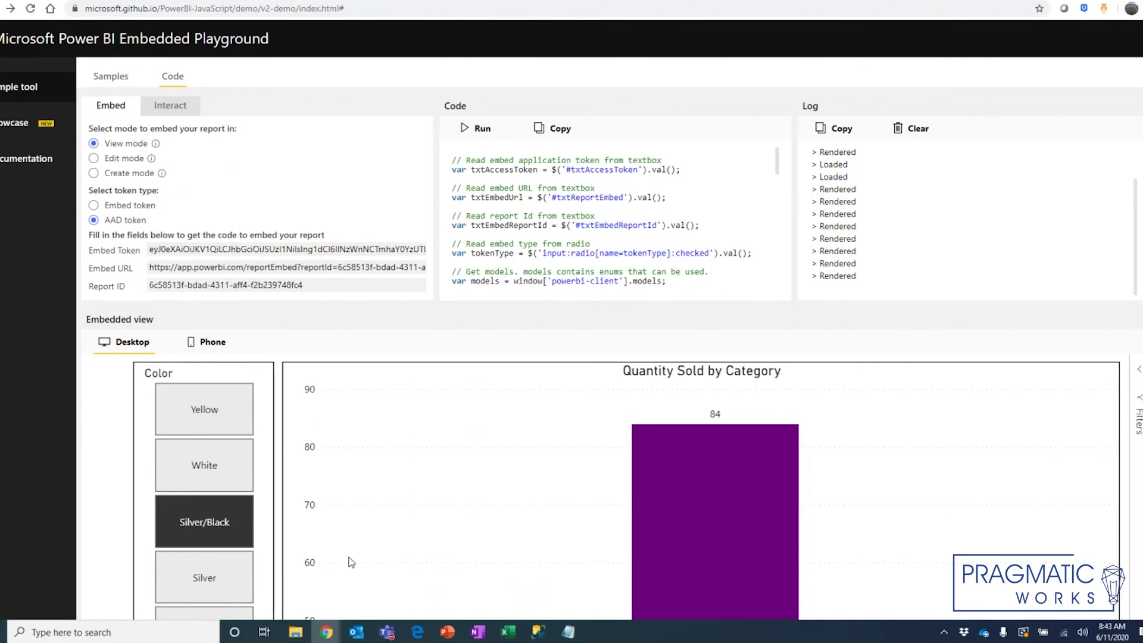
{"action": "mouse_move", "coordinate": [398, 632]}
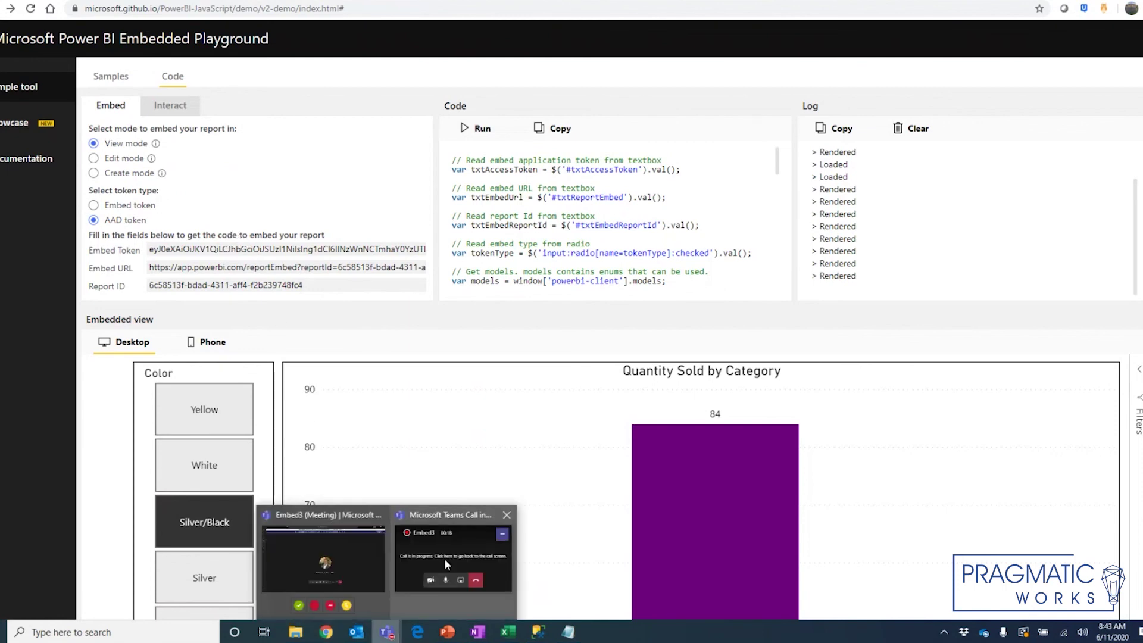